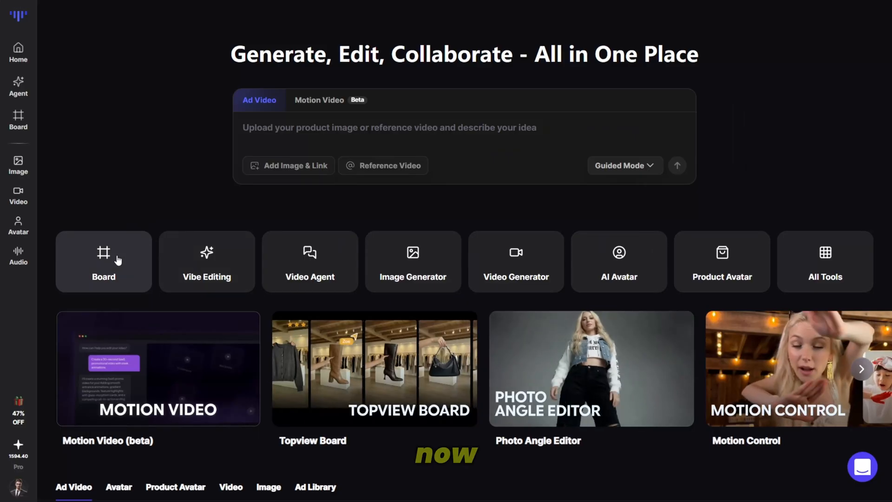
# Step: Browse the full list of available tools across the Image, Video, Avatar and Others categories, and return to the home page
pyautogui.click(808, 269)
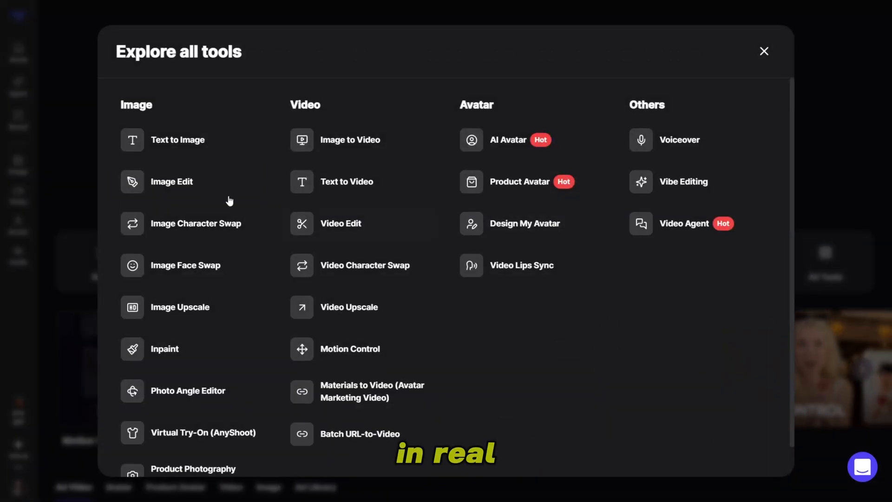
pyautogui.scroll(-1, 255, 402)
pyautogui.scroll(1, 230, 167)
pyautogui.scroll(-1, 243, 442)
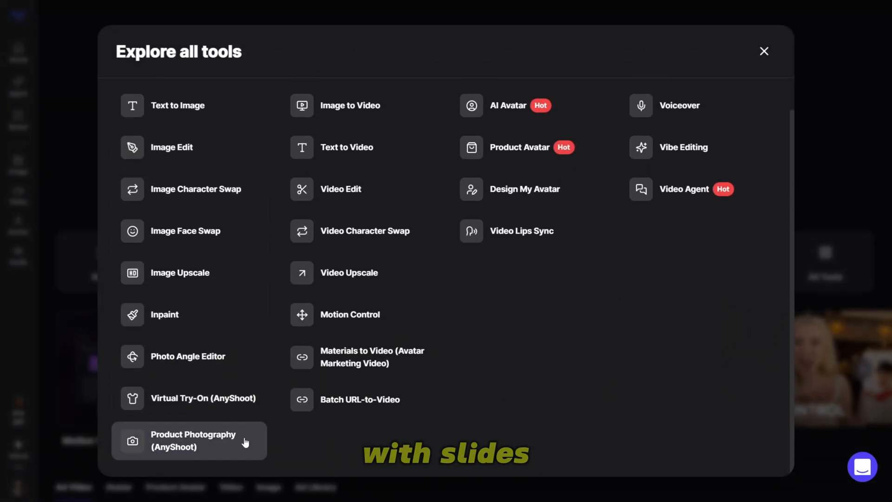
pyautogui.scroll(1, 342, 199)
pyautogui.click(763, 51)
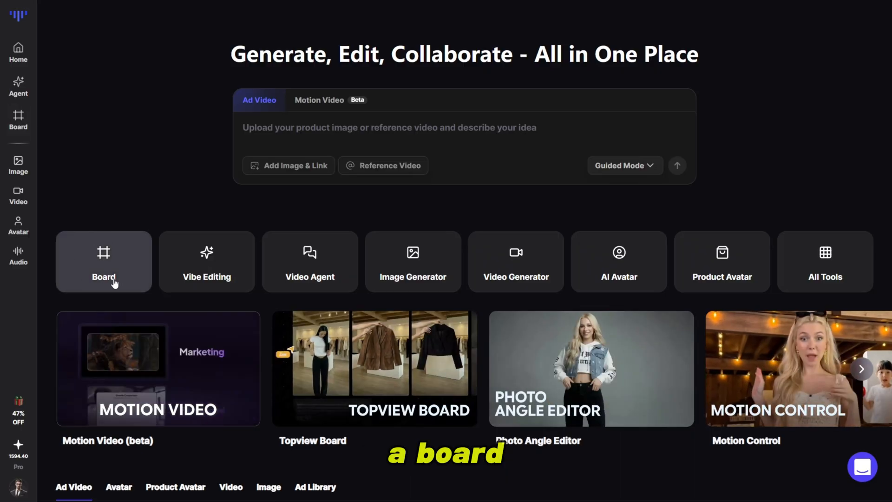
# Step: Create a new board and rename it "YouTube Ad – AI Product"
pyautogui.click(91, 278)
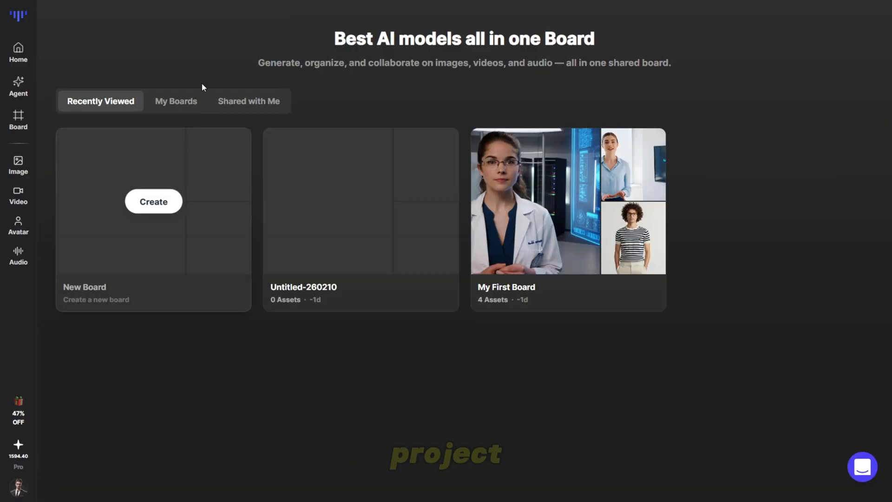
pyautogui.click(154, 204)
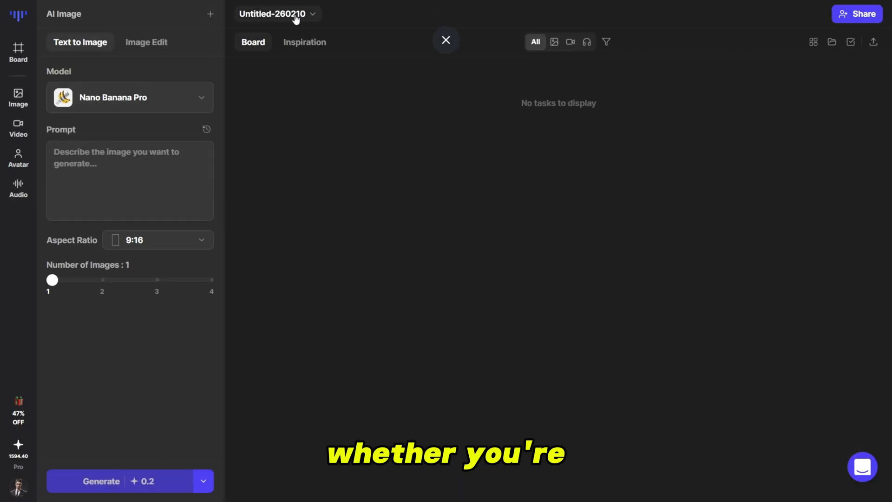
pyautogui.click(296, 19)
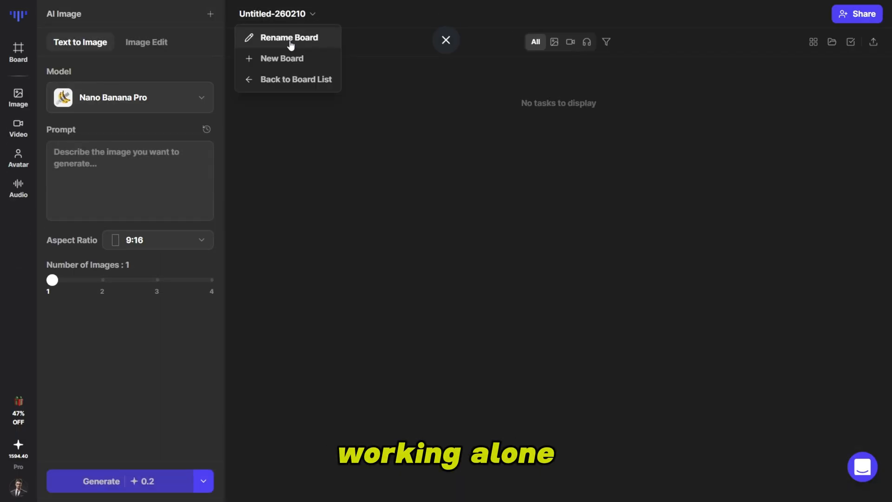
pyautogui.click(289, 39)
pyautogui.press('Return')
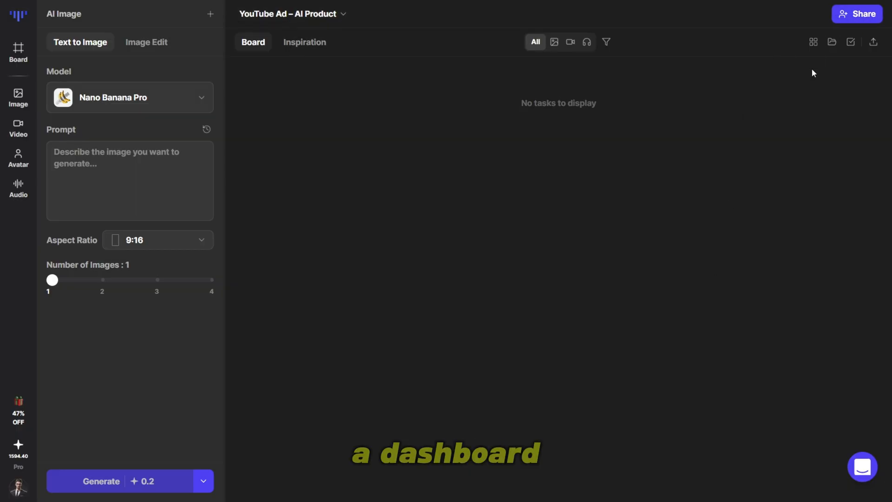
# Step: Try the board's layout options, keep the Grid layout and set the thumbnail shape to 16:9
pyautogui.click(813, 43)
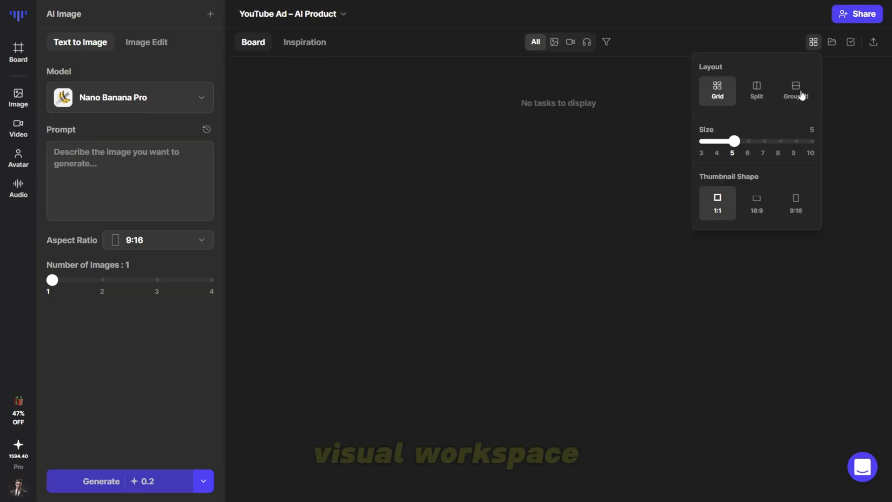
pyautogui.click(755, 93)
pyautogui.click(797, 94)
pyautogui.click(718, 96)
pyautogui.click(796, 203)
pyautogui.click(717, 205)
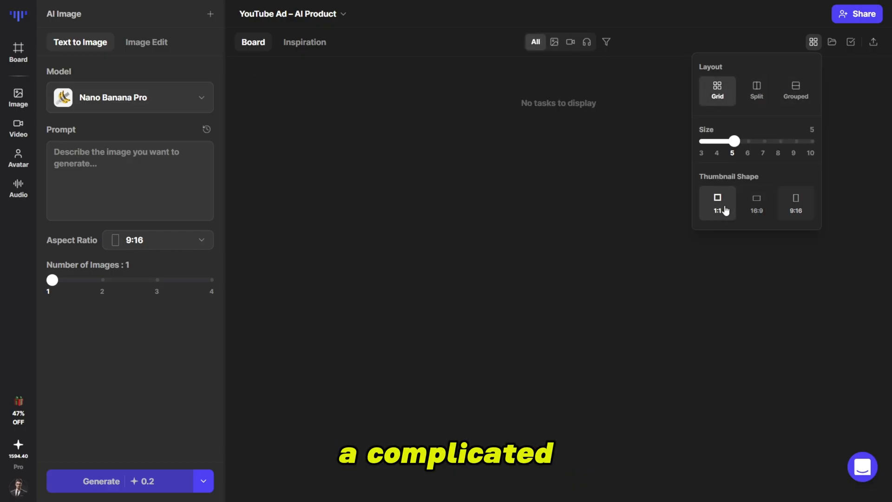
pyautogui.click(756, 204)
# Step: Review the board's sharing options for who can access it and which role new members join with
pyautogui.click(857, 14)
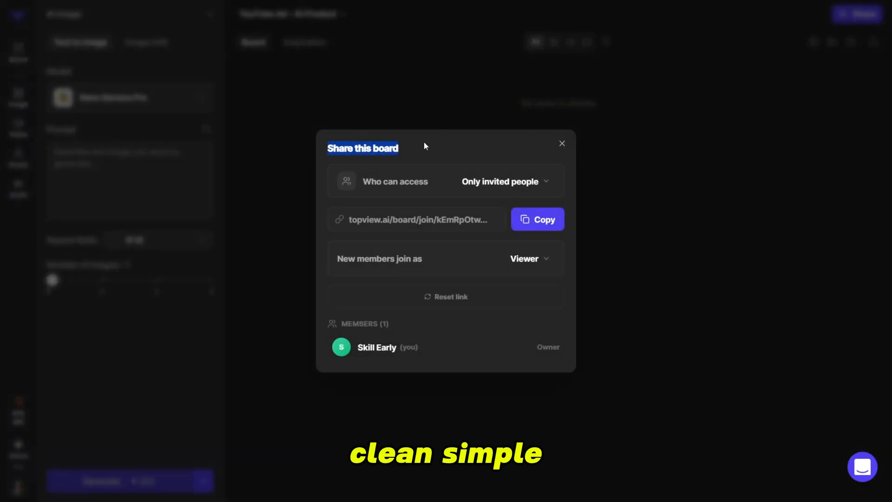
pyautogui.click(539, 180)
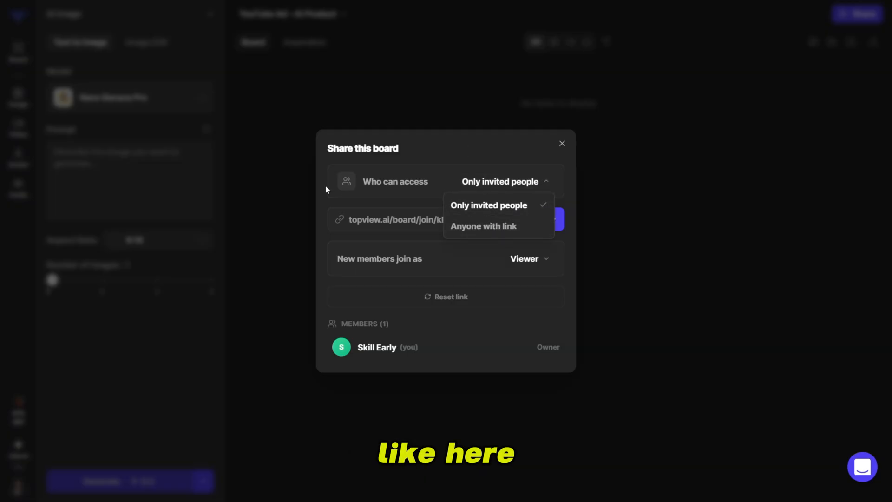
pyautogui.click(508, 182)
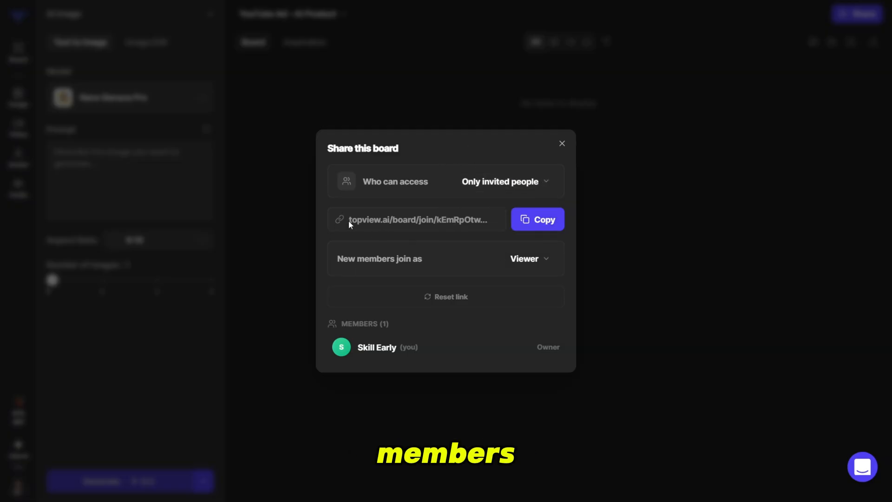
pyautogui.click(527, 258)
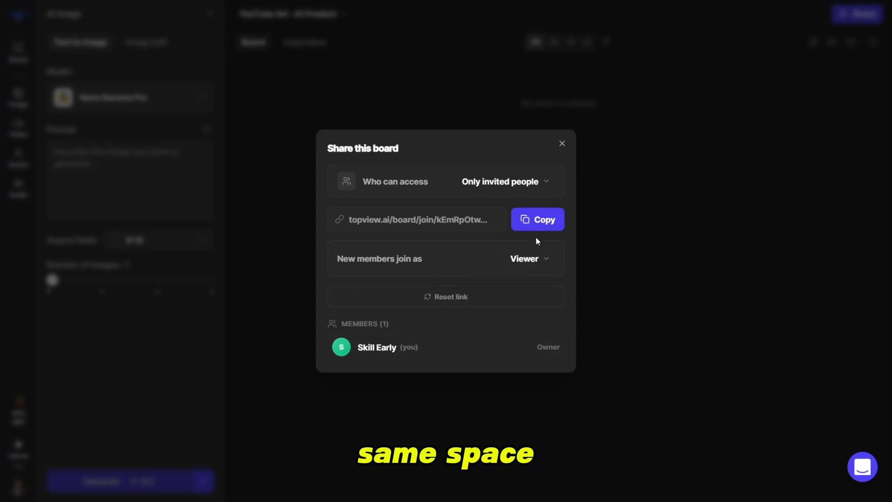
pyautogui.click(562, 144)
# Step: Generate four 16:9 images with Nano Banana Pro from the prompt "Luxury smartwatch commercial, cinematic lighting, modern studio background, ultra-realistic"
pyautogui.moveTo(18, 98)
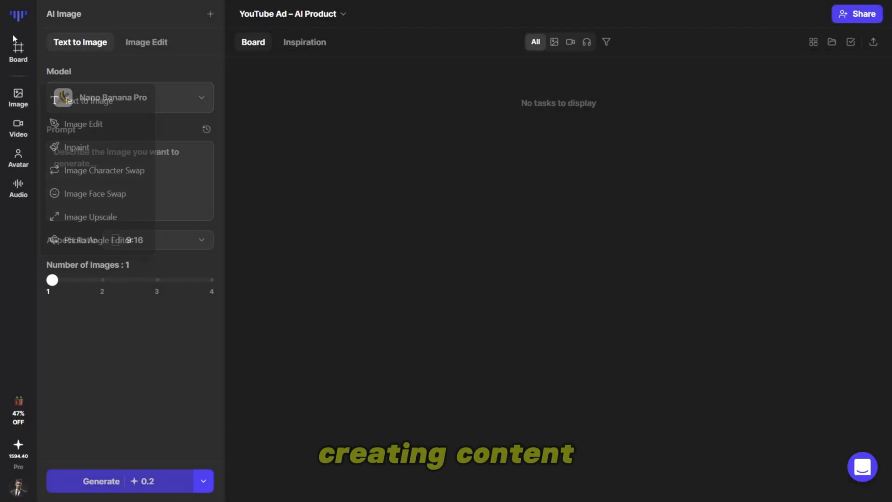
pyautogui.click(191, 95)
pyautogui.moveTo(134, 165)
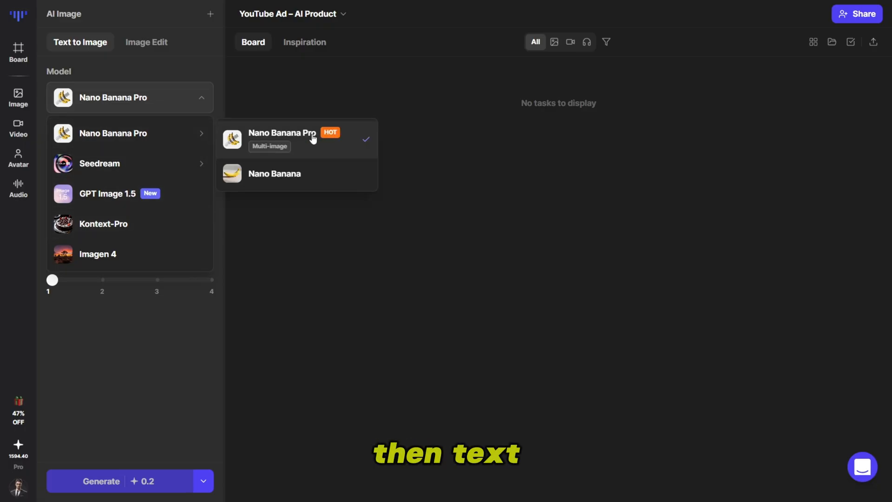
pyautogui.click(198, 98)
pyautogui.hotkey('ctrl', 'v')
pyautogui.click(158, 239)
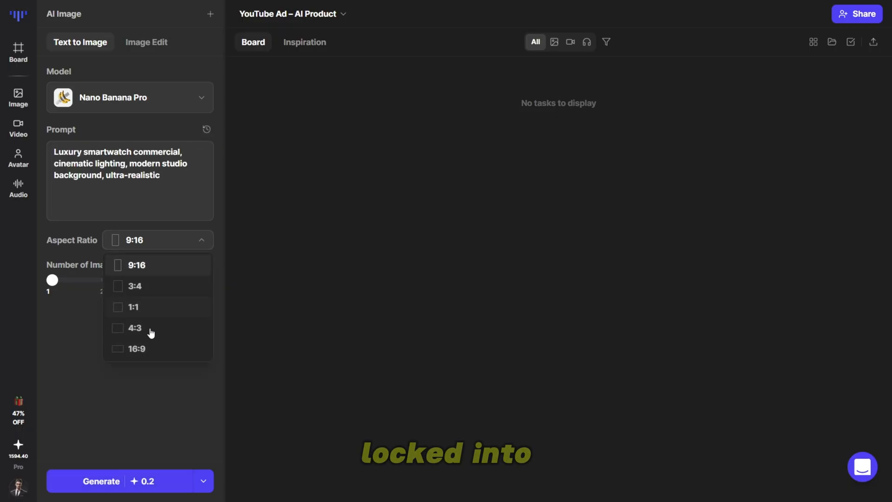
pyautogui.click(145, 346)
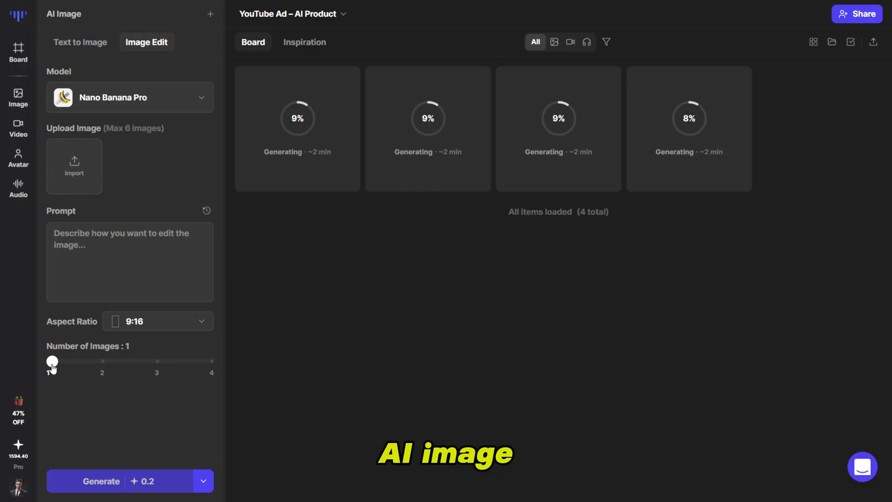
# Step: Examine the Image Edit settings for image count and available models, and return to Text to Image
pyautogui.moveTo(53, 362); pyautogui.dragTo(221, 366)
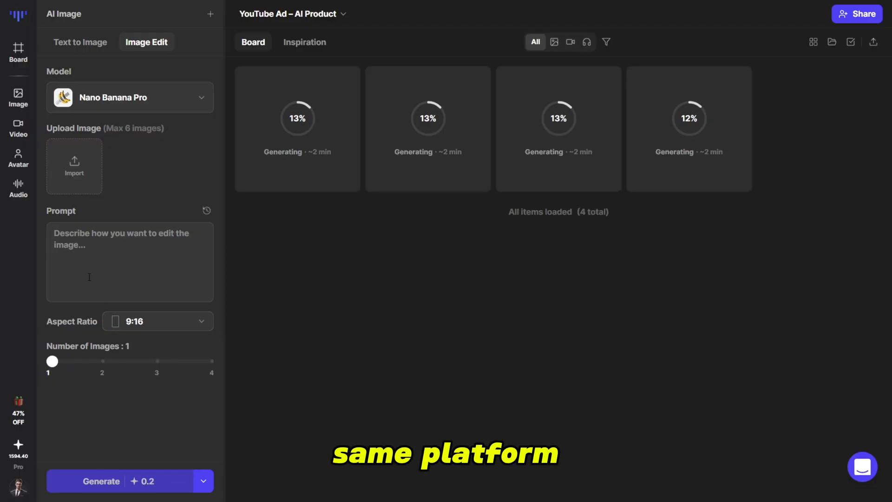
pyautogui.click(140, 97)
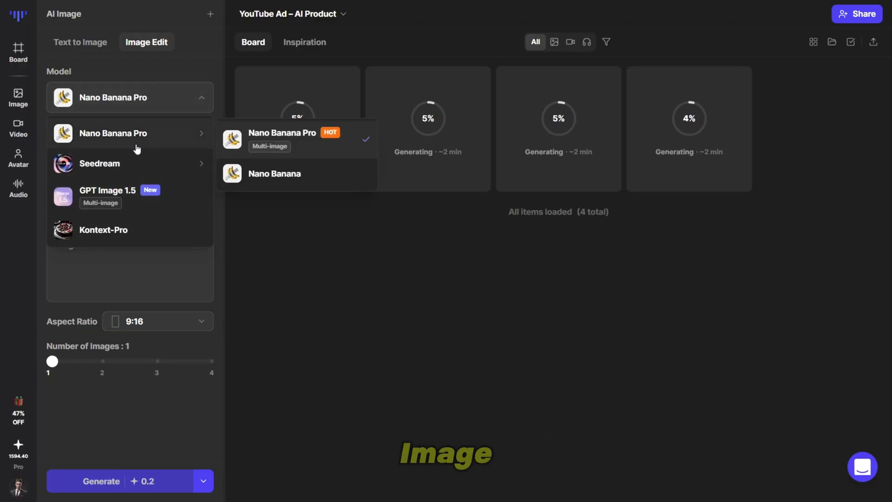
pyautogui.moveTo(141, 173)
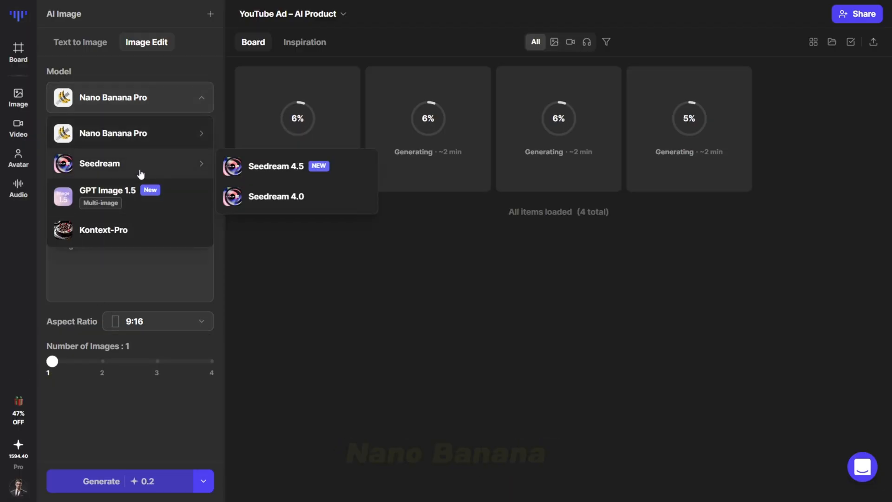
pyautogui.click(129, 96)
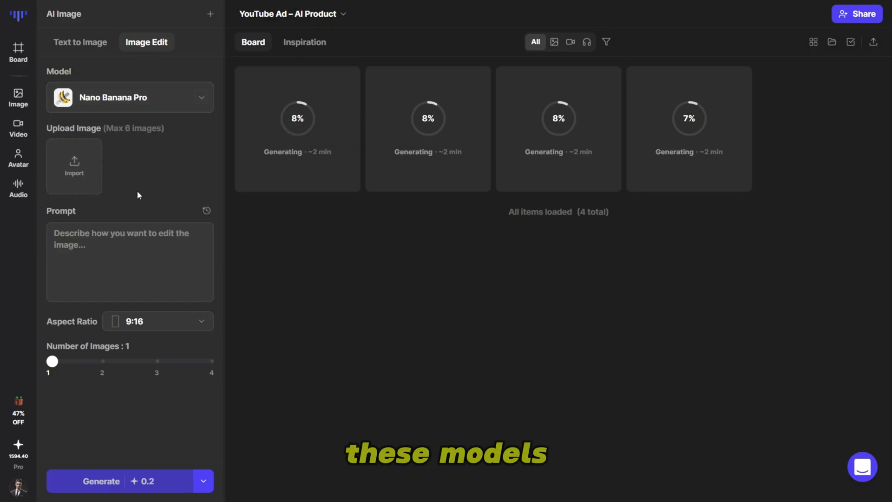
pyautogui.click(91, 49)
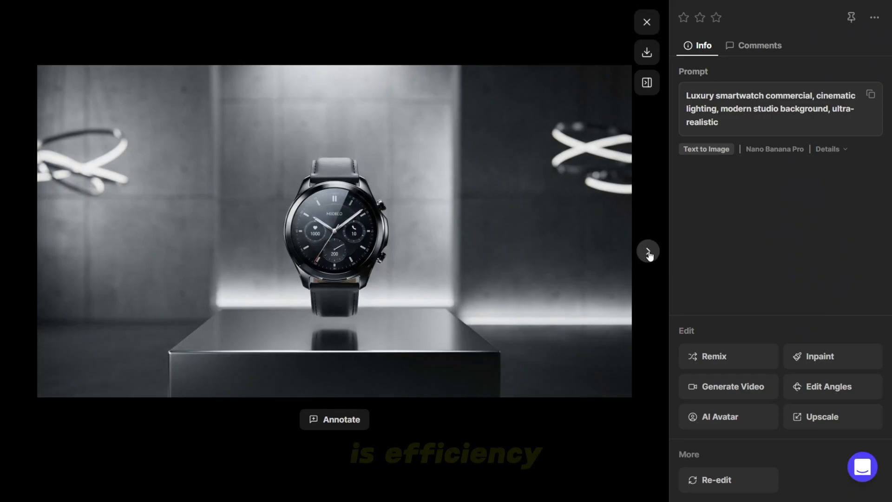
# Step: Look through the four generated smartwatch images at full size and return to the board
pyautogui.click(649, 252)
pyautogui.click(650, 253)
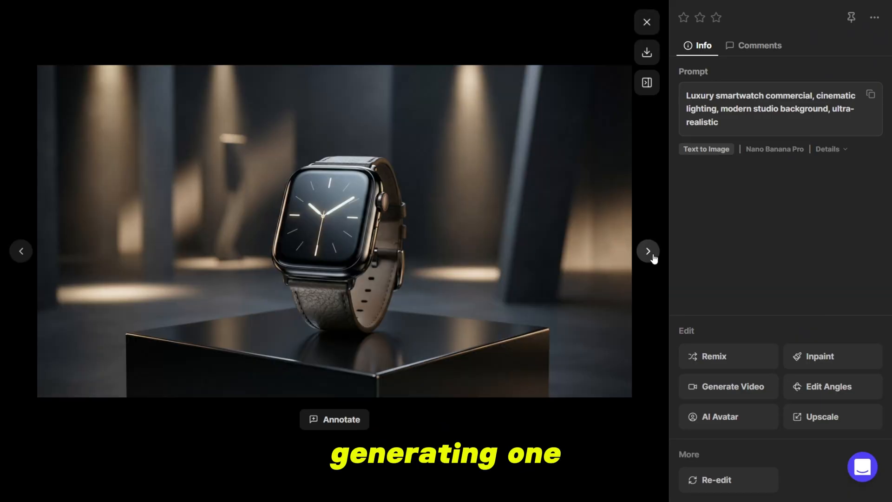
pyautogui.click(656, 253)
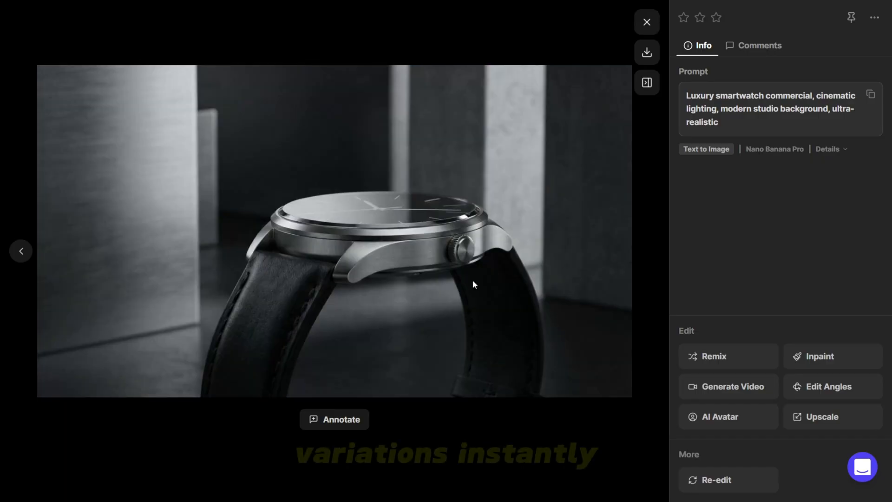
pyautogui.click(21, 256)
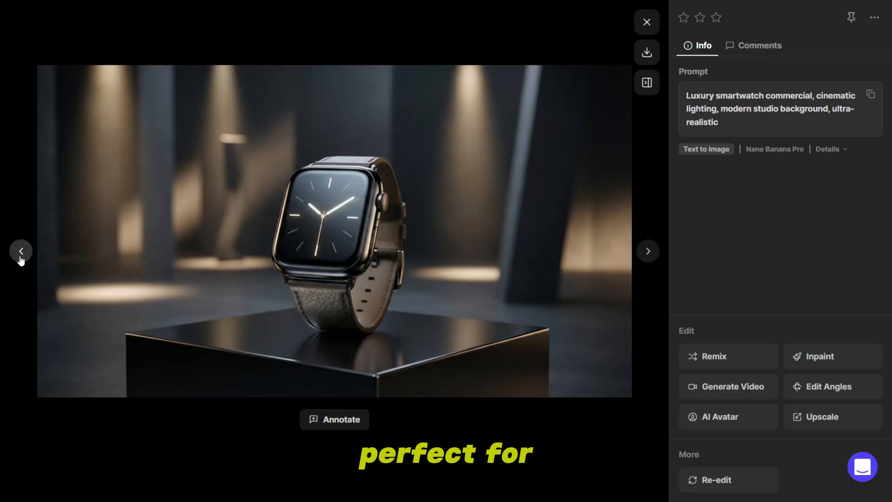
pyautogui.click(20, 257)
pyautogui.click(21, 256)
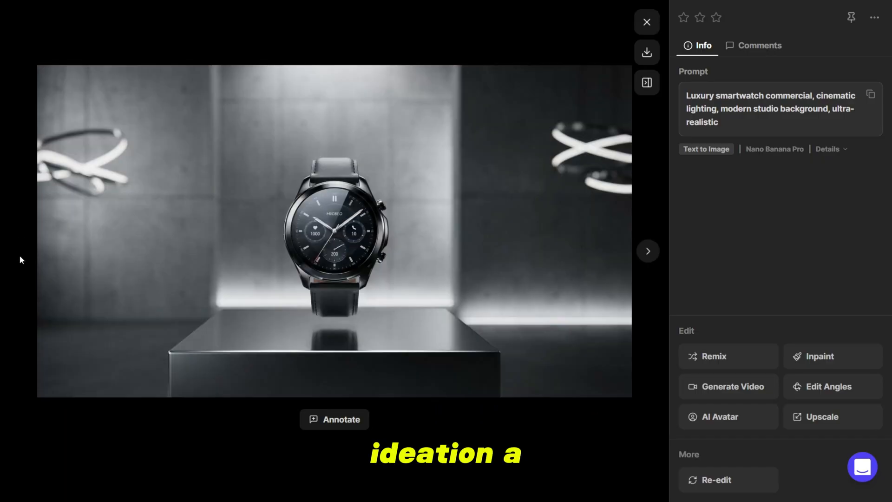
pyautogui.click(645, 23)
# Step: Check the details of the second watch image and use it as the source for generating a video
pyautogui.moveTo(277, 103)
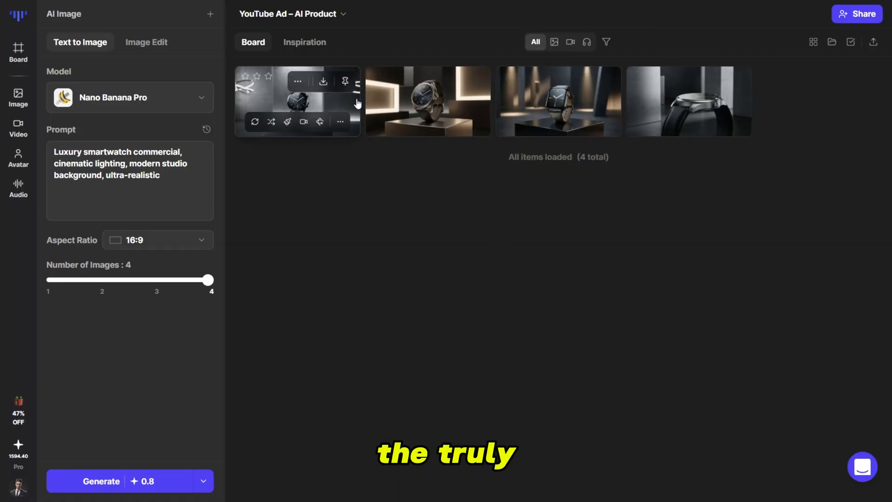
pyautogui.click(375, 99)
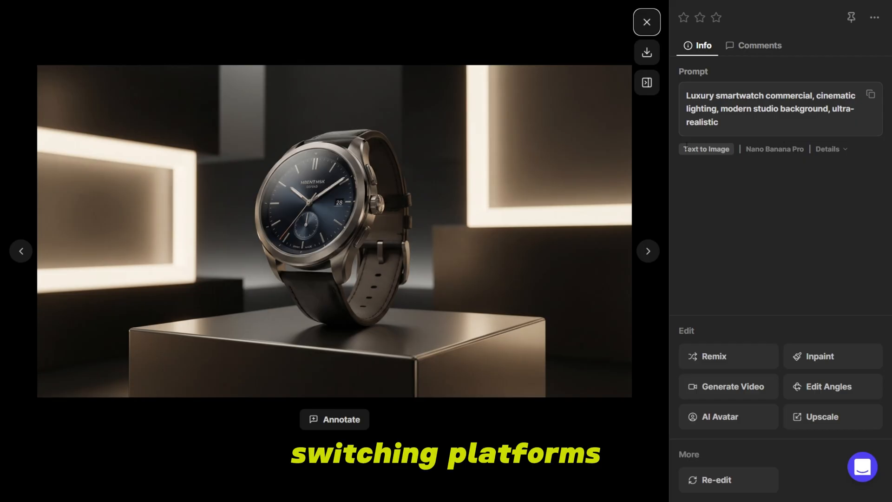
pyautogui.click(842, 149)
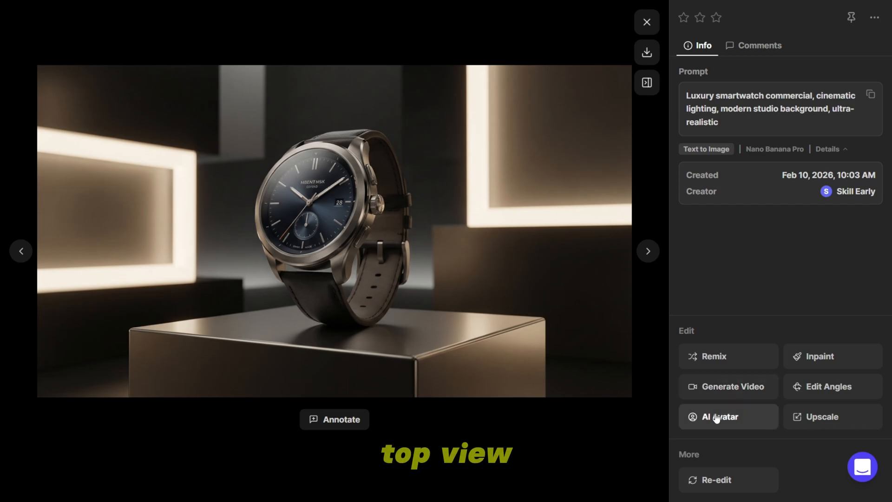
pyautogui.click(737, 390)
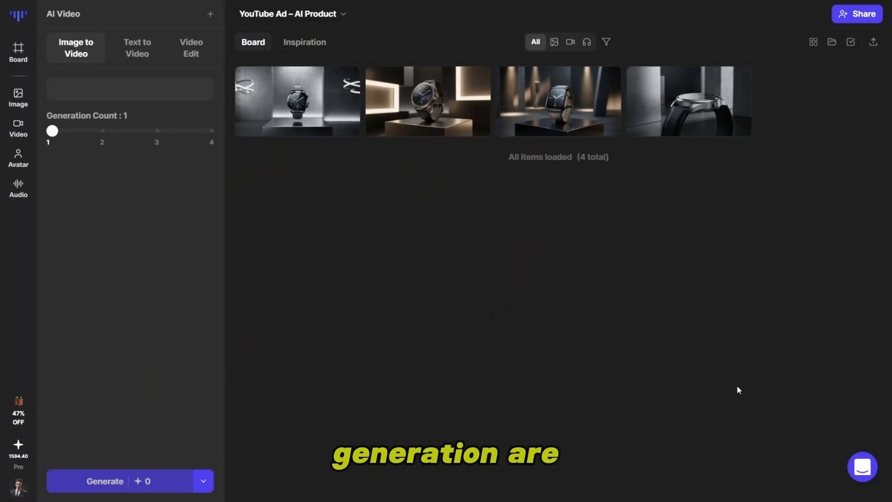
# Step: View the second watch image at full size and return to the board
pyautogui.moveTo(434, 94)
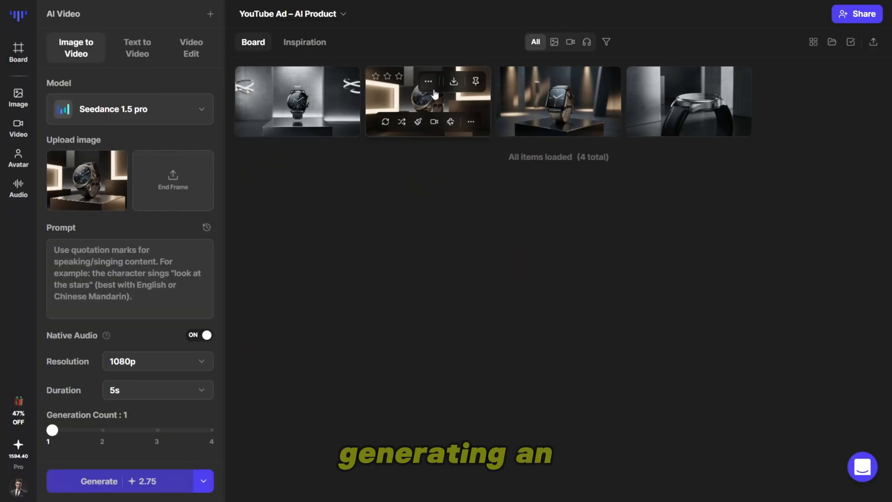
pyautogui.click(406, 103)
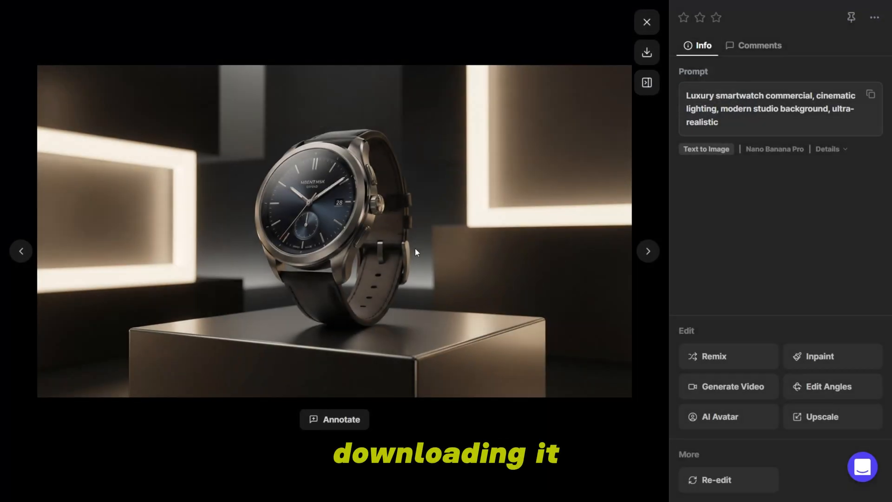
pyautogui.click(646, 22)
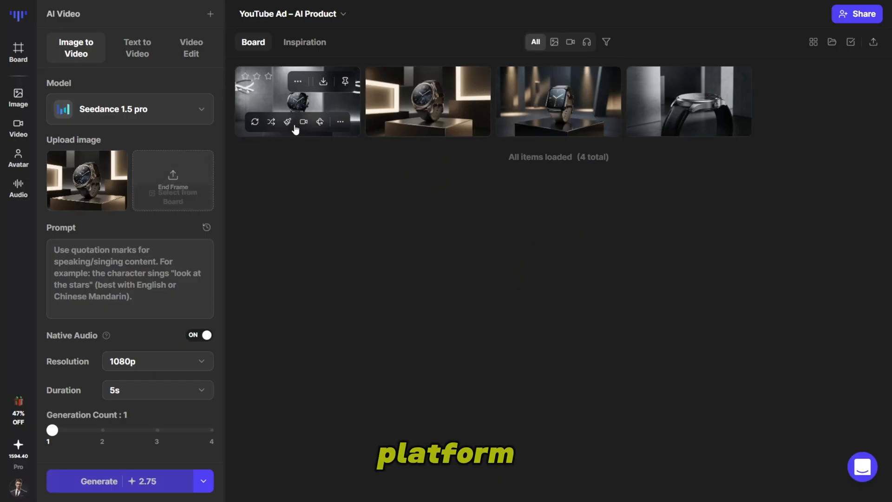
# Step: Add the first watch image on the board as the video's end frame, with 1080p resolution and a duration of 8s
pyautogui.moveTo(293, 106); pyautogui.dragTo(204, 165)
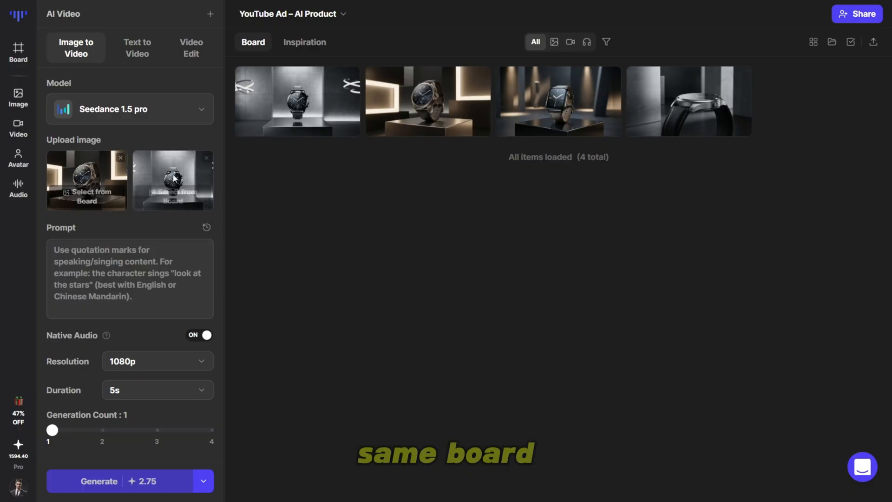
pyautogui.click(185, 367)
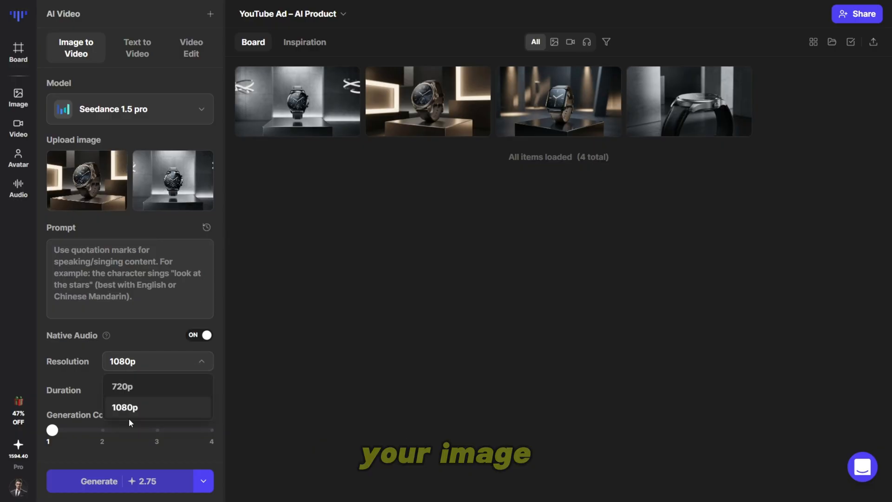
pyautogui.click(126, 404)
pyautogui.click(132, 383)
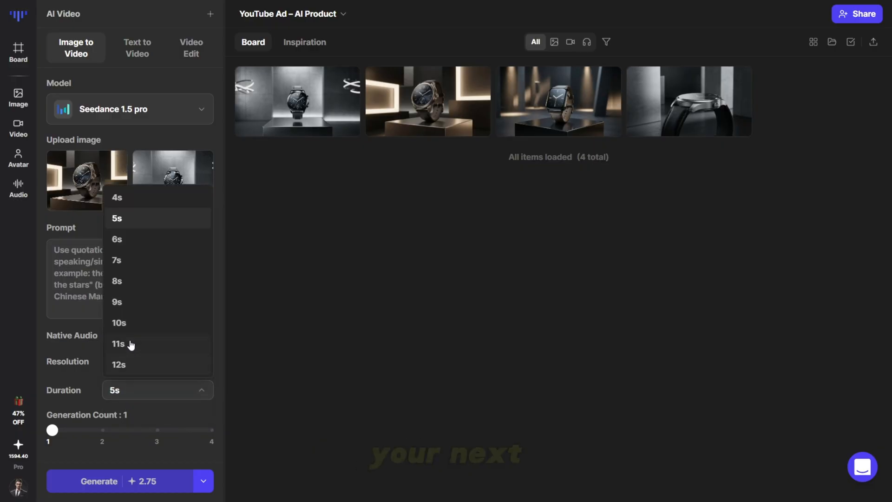
pyautogui.click(122, 282)
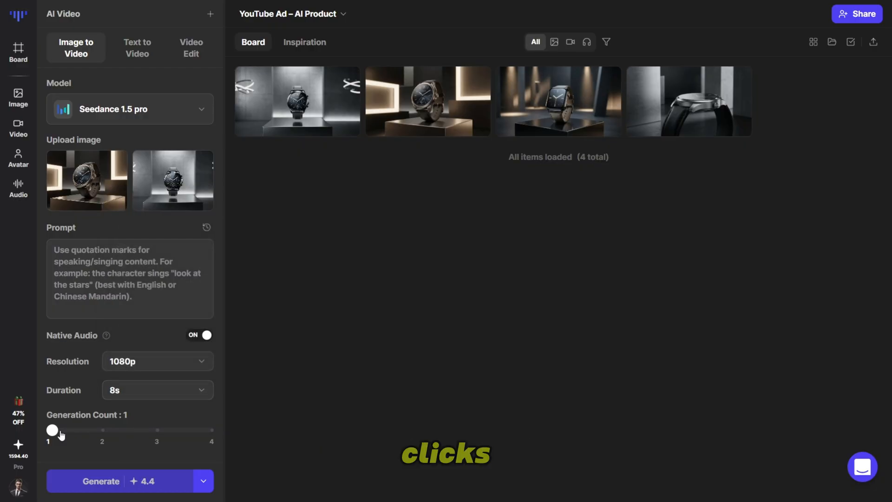
pyautogui.moveTo(116, 434); pyautogui.dragTo(69, 434)
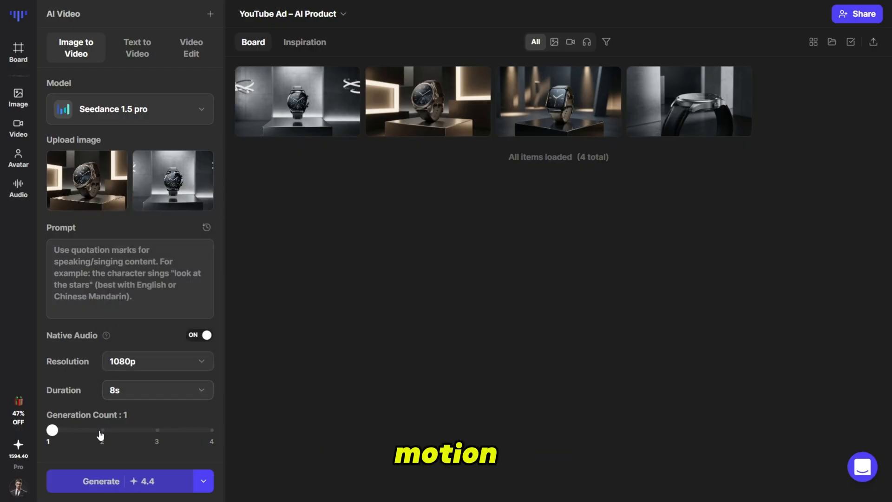
# Step: Look through the available video models and choose Kling O3 for the watch video
pyautogui.click(127, 118)
pyautogui.scroll(-1, 112, 318)
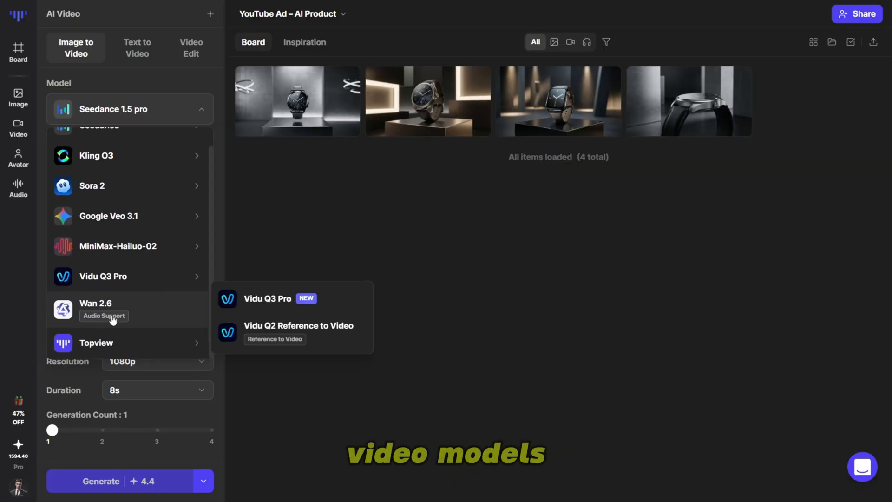
pyautogui.scroll(1, 109, 260)
pyautogui.moveTo(105, 175)
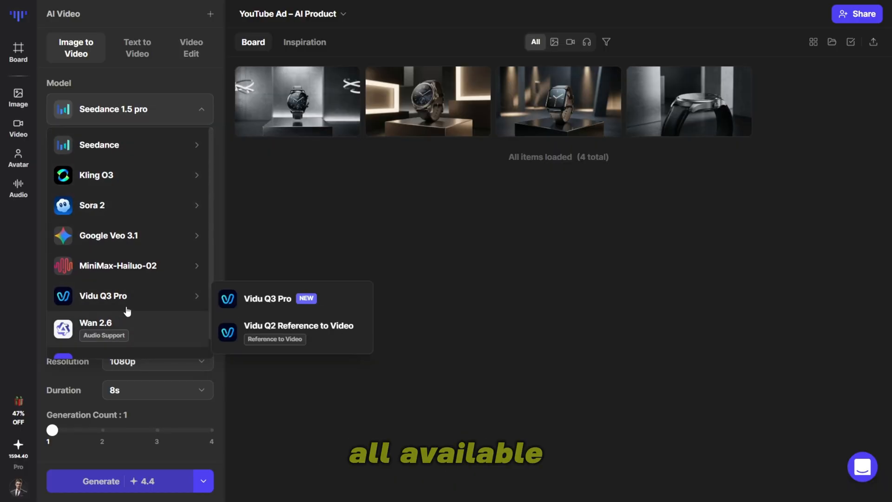
pyautogui.moveTo(115, 267)
pyautogui.moveTo(195, 175)
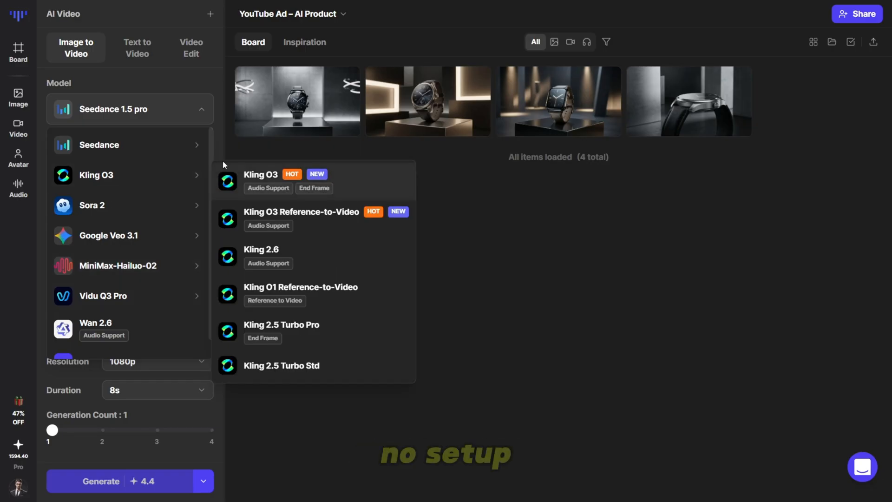
pyautogui.click(350, 184)
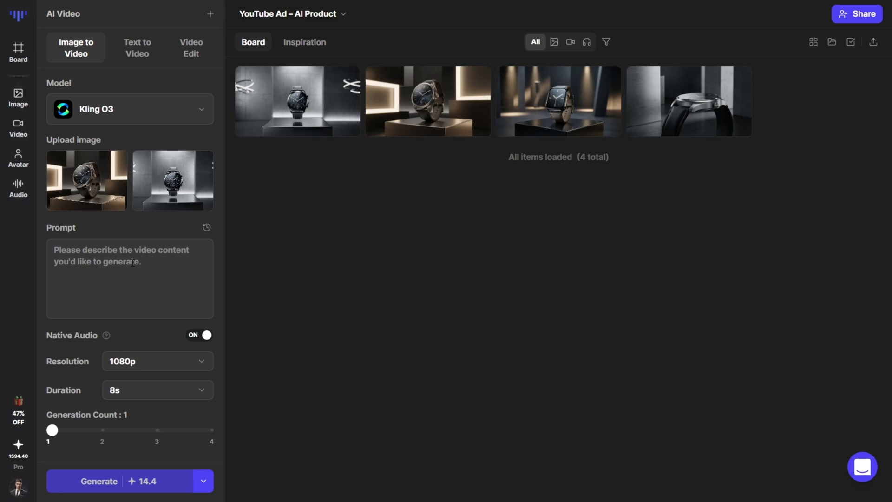
# Step: Copy the first watch image's prompt into the video prompt, keep native audio on, and generate the video
pyautogui.click(355, 115)
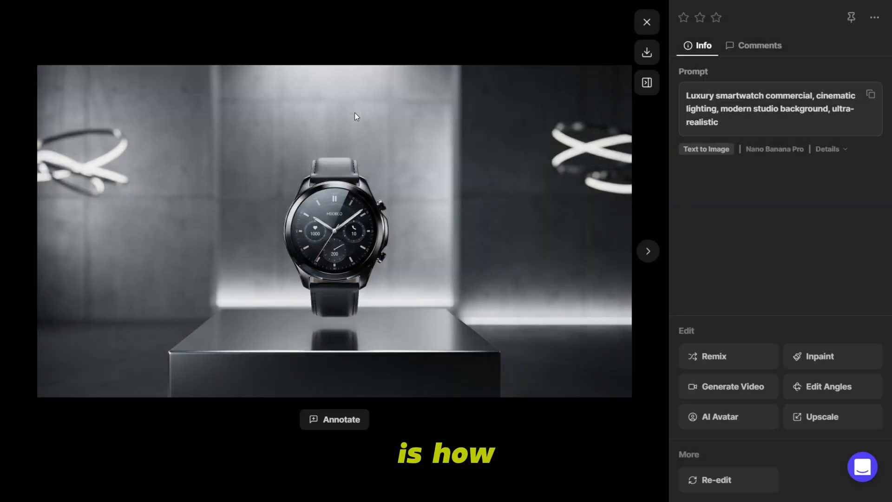
pyautogui.click(870, 97)
pyautogui.click(647, 22)
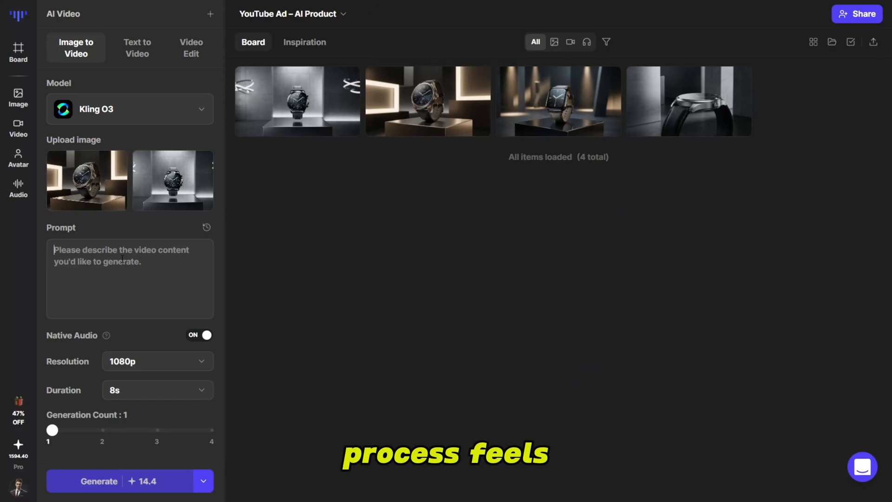
pyautogui.hotkey('ctrl', 'v')
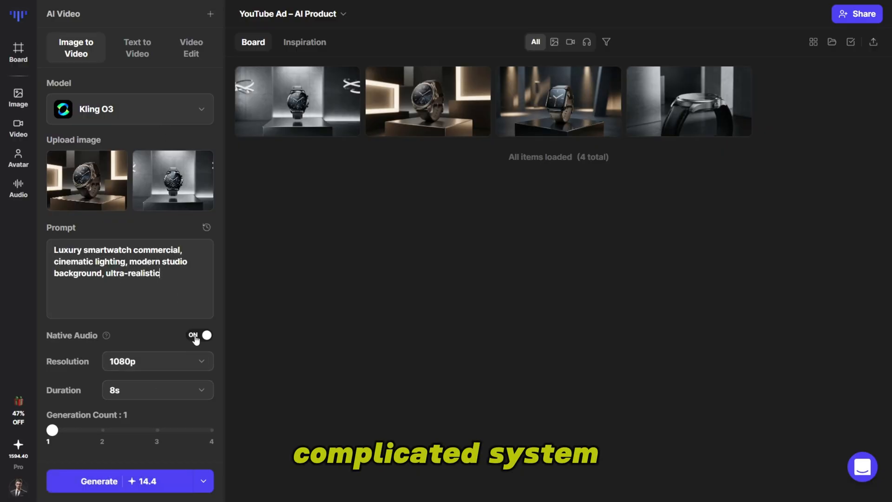
pyautogui.click(196, 337)
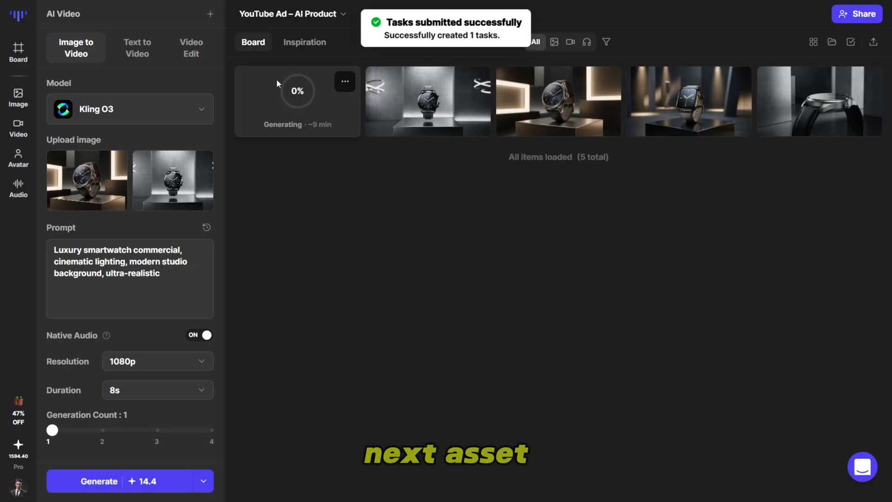
# Step: Replace the first frame with the square smartwatch image and the end frame with the side-view watch image
pyautogui.moveTo(149, 162)
pyautogui.click(207, 158)
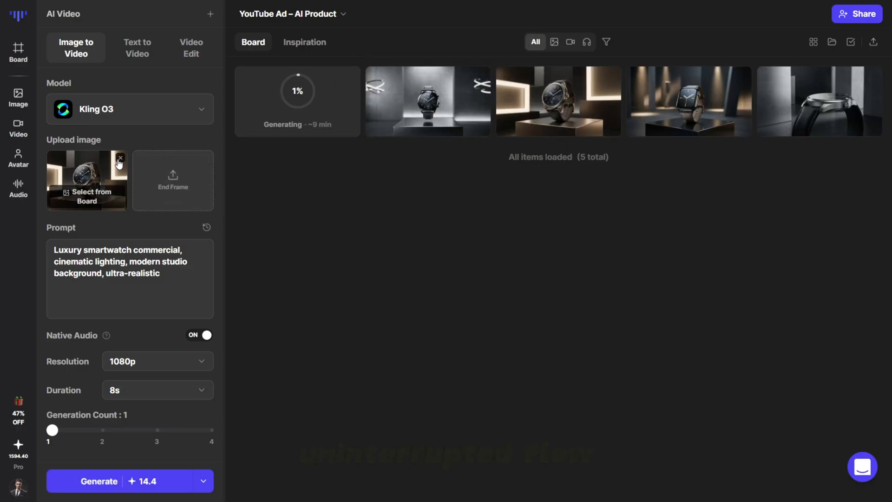
pyautogui.click(121, 158)
pyautogui.moveTo(668, 102)
pyautogui.moveTo(668, 102); pyautogui.dragTo(103, 172)
pyautogui.moveTo(819, 100); pyautogui.dragTo(220, 174)
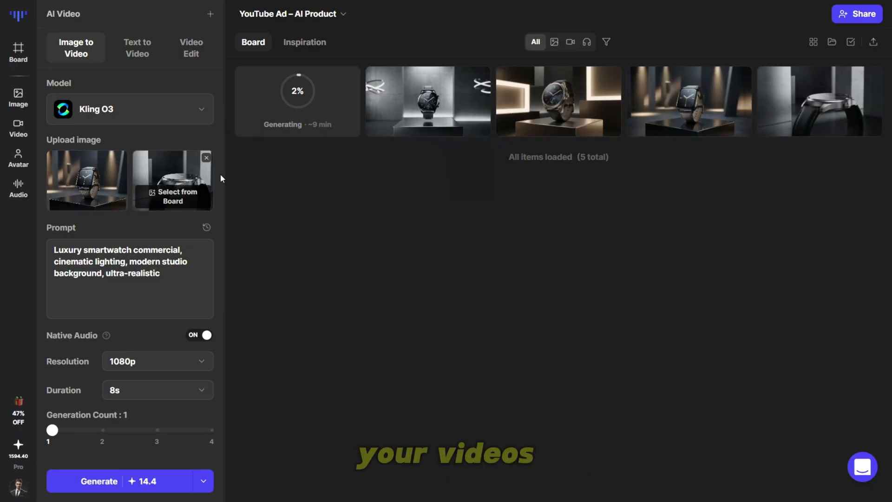
# Step: Copy the square smartwatch image's prompt and replace the video prompt text with it
pyautogui.click(690, 98)
pyautogui.click(869, 94)
pyautogui.click(647, 22)
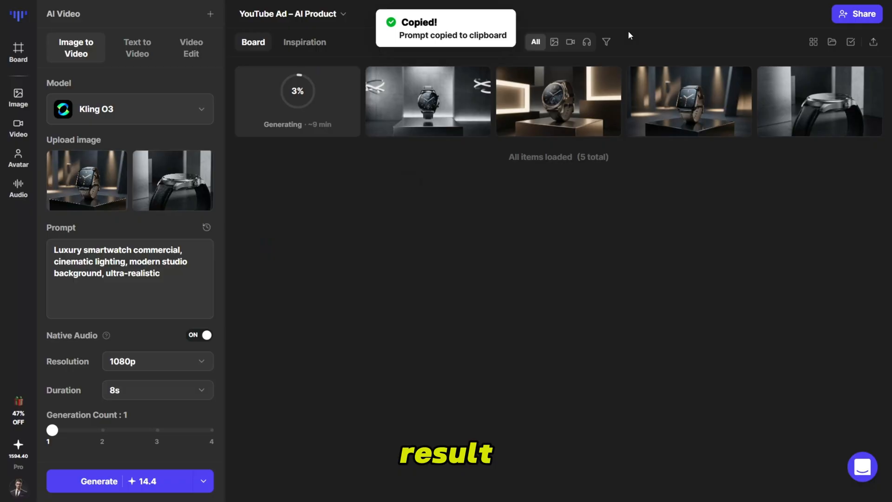
pyautogui.hotkey('ctrl', 'a')
pyautogui.rightClick(158, 253)
pyautogui.click(190, 270)
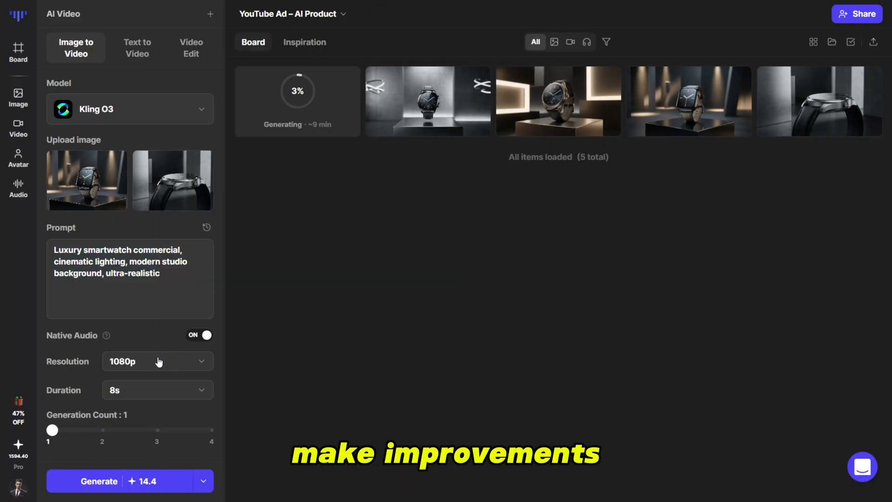
# Step: Switch the video model to Seedance 1.5 pro and generate the second video
pyautogui.click(146, 116)
pyautogui.moveTo(144, 146)
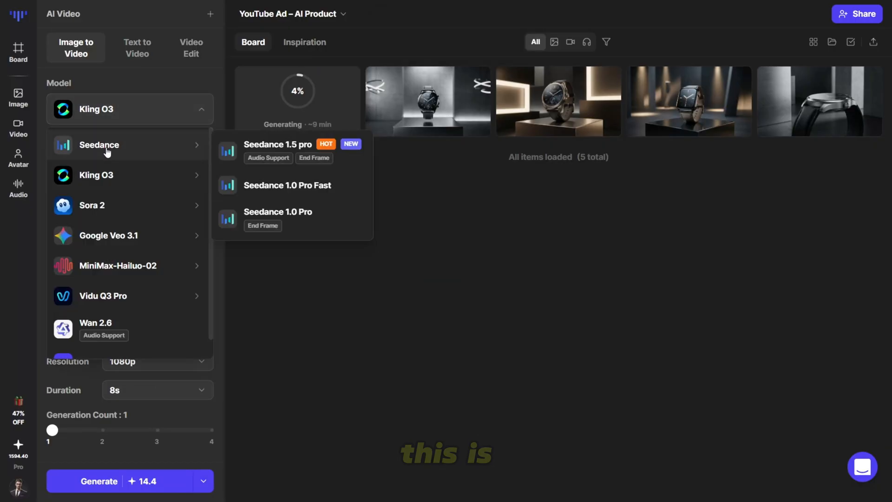
pyautogui.click(298, 148)
pyautogui.click(85, 481)
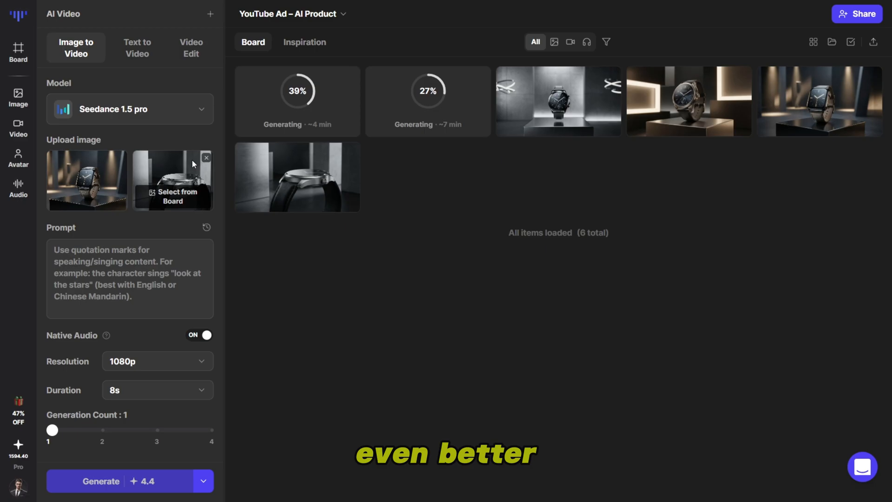
# Step: Clear both frame images and set the square smartwatch image as the only first frame
pyautogui.click(203, 159)
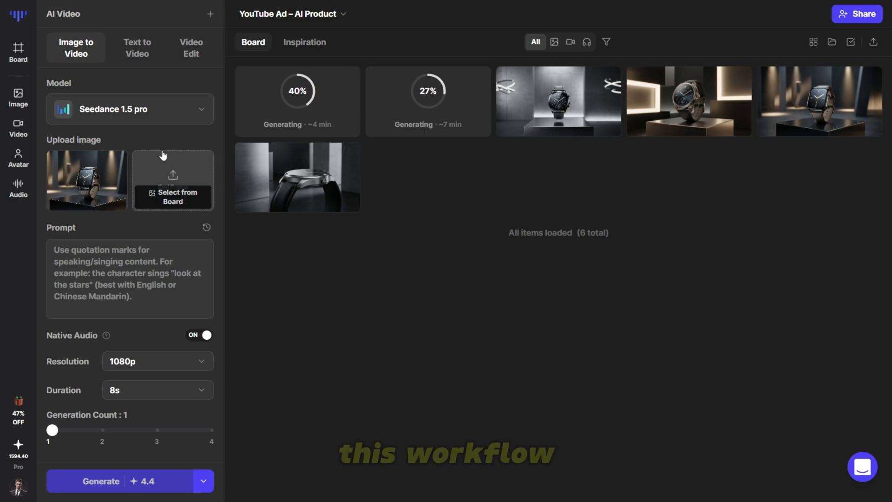
pyautogui.click(117, 159)
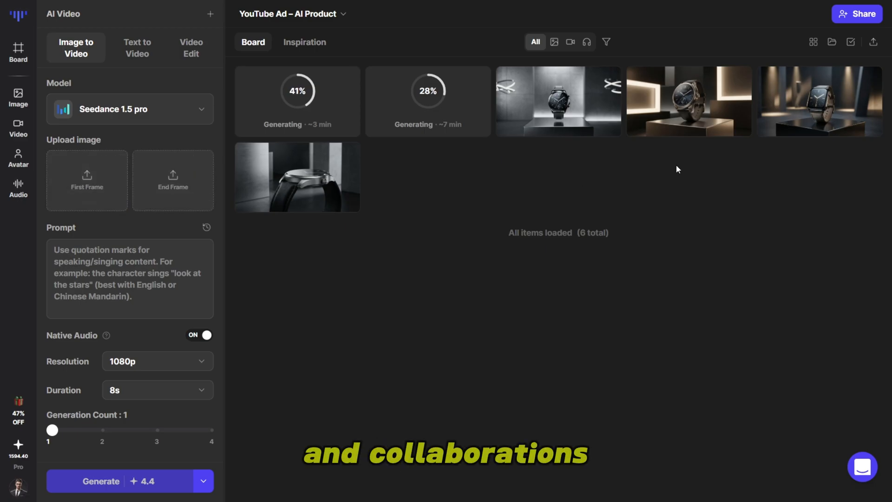
pyautogui.moveTo(798, 101); pyautogui.dragTo(99, 174)
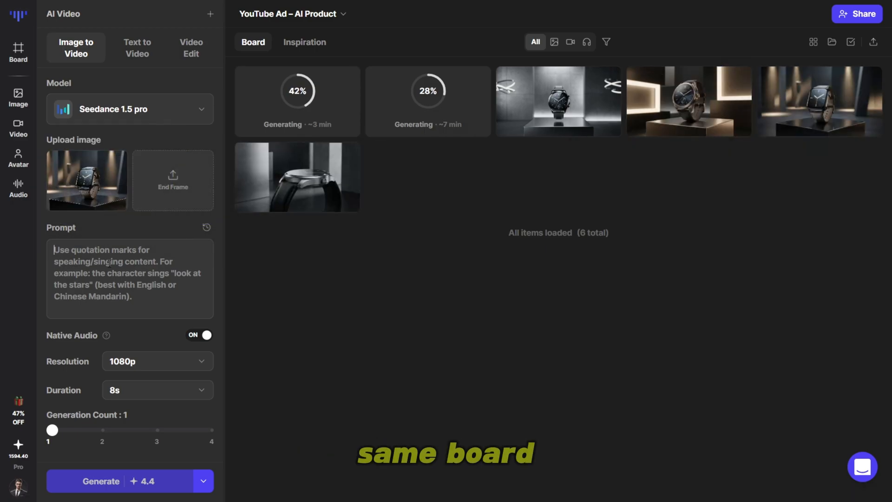
# Step: Enter the prompt "Smooth camera movement, subtle product rotation, cinematic lighting, luxury commercial style" and set the duration to 5s
pyautogui.hotkey('ctrl', 'v')
pyautogui.moveTo(149, 273); pyautogui.dragTo(39, 254)
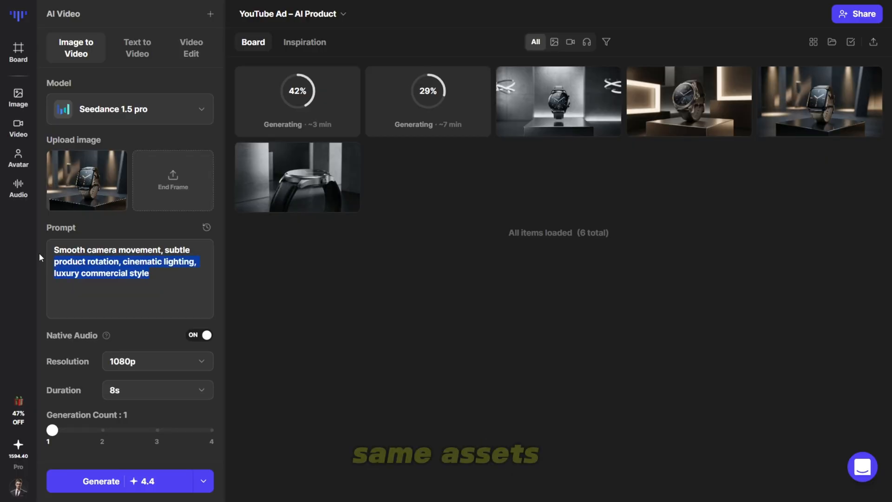
pyautogui.click(149, 390)
pyautogui.click(123, 237)
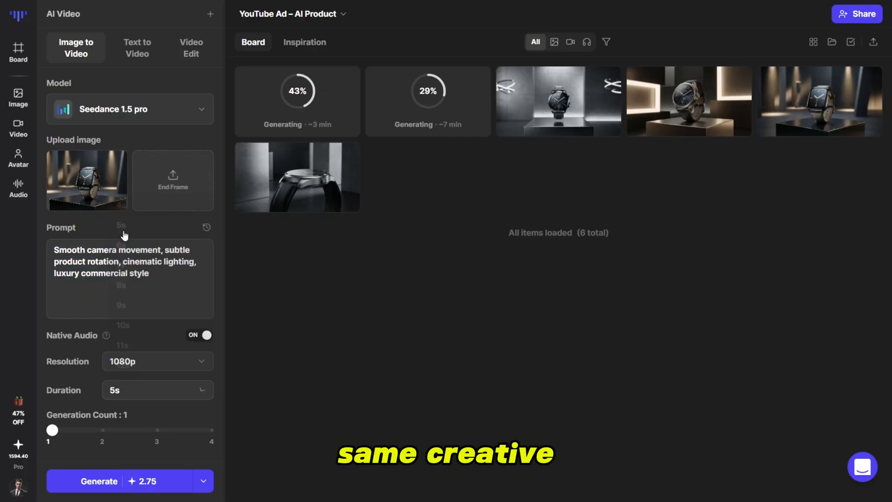
# Step: Change the video model to Kling O3 and generate the 5-second video from the single watch image
pyautogui.click(130, 109)
pyautogui.click(260, 173)
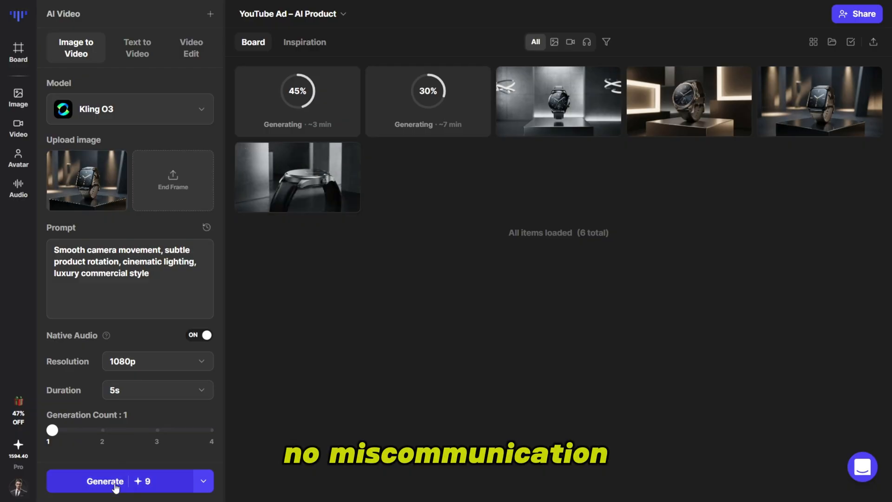
pyautogui.click(137, 480)
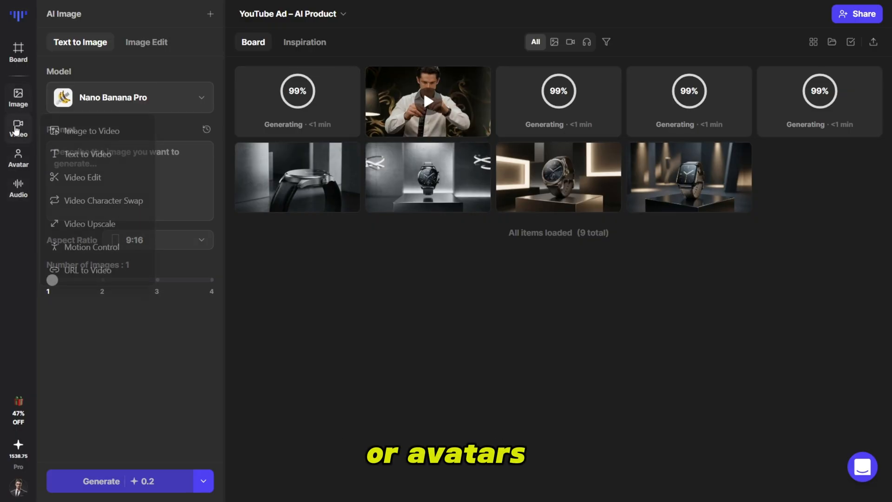
# Step: Open the AI Avatar tool and browse all of its avatar templates
pyautogui.moveTo(17, 162)
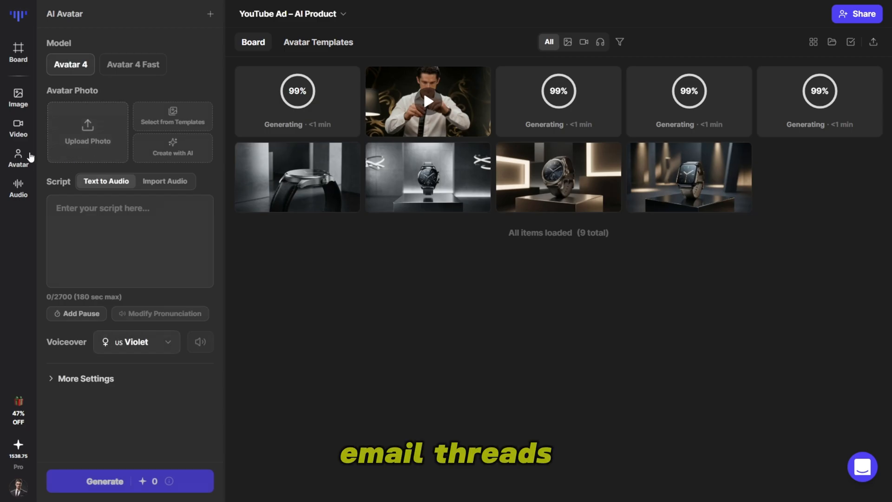
pyautogui.click(19, 156)
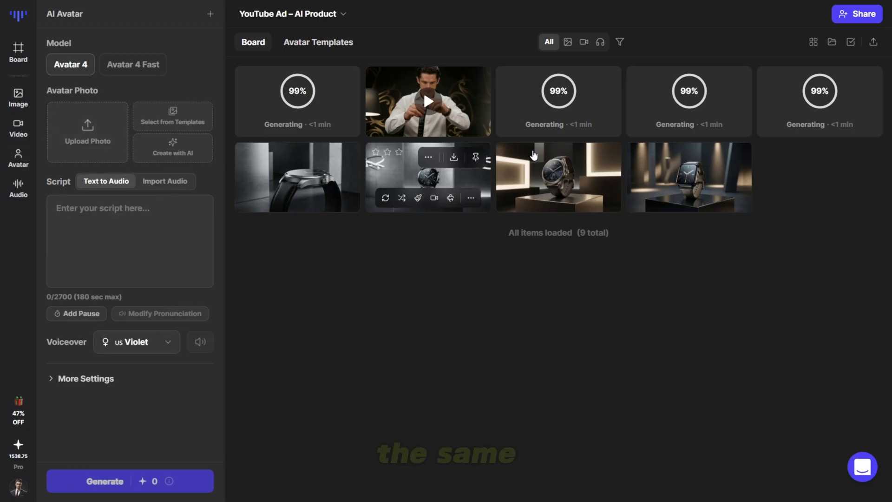
pyautogui.click(584, 42)
pyautogui.click(600, 42)
pyautogui.click(322, 45)
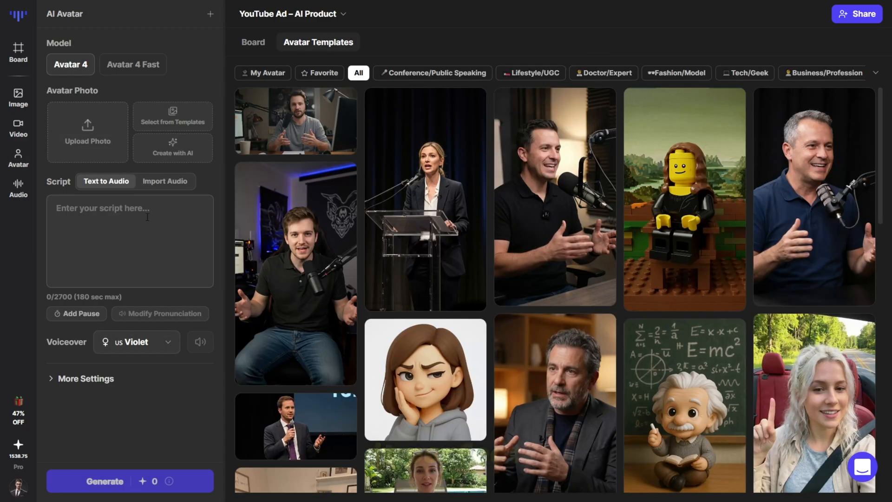
pyautogui.scroll(-7, 479, 244)
pyautogui.scroll(7, 480, 244)
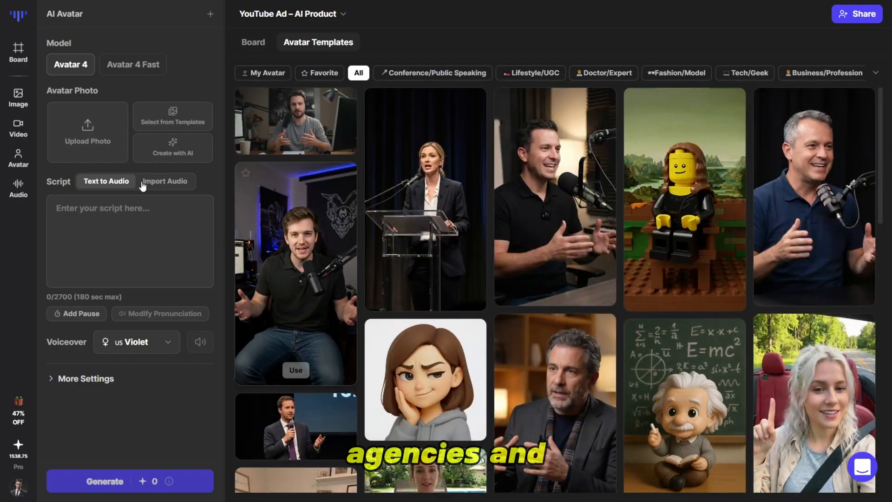
# Step: Examine the avatar templates in the Conference/Public Speaking, Lifestyle/UGC, Doctor/Expert and Fashion/Model categories
pyautogui.moveTo(10, 150)
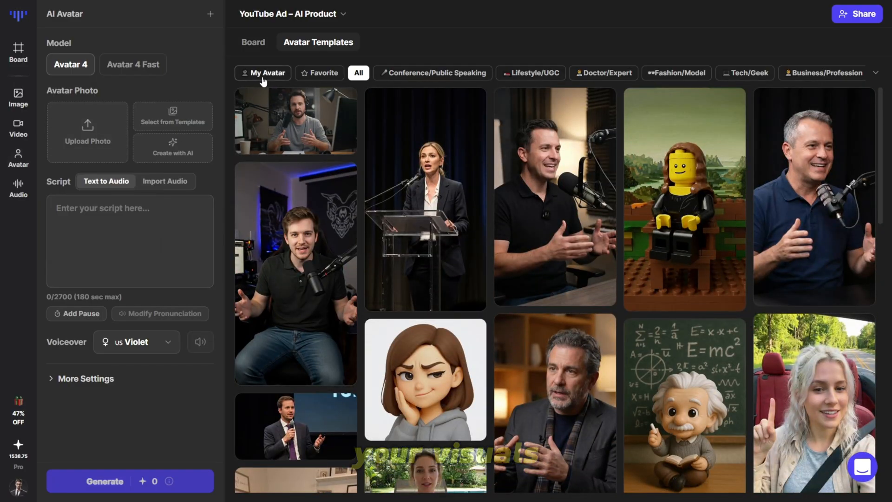
pyautogui.click(411, 75)
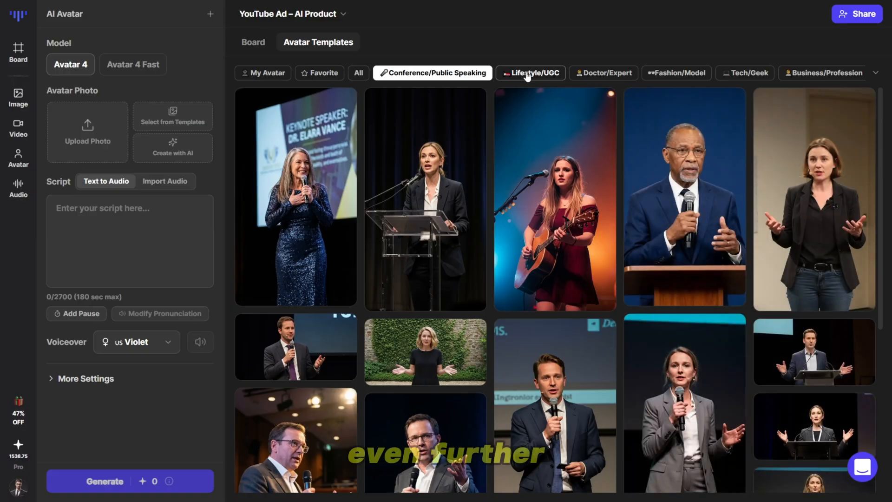
pyautogui.click(540, 74)
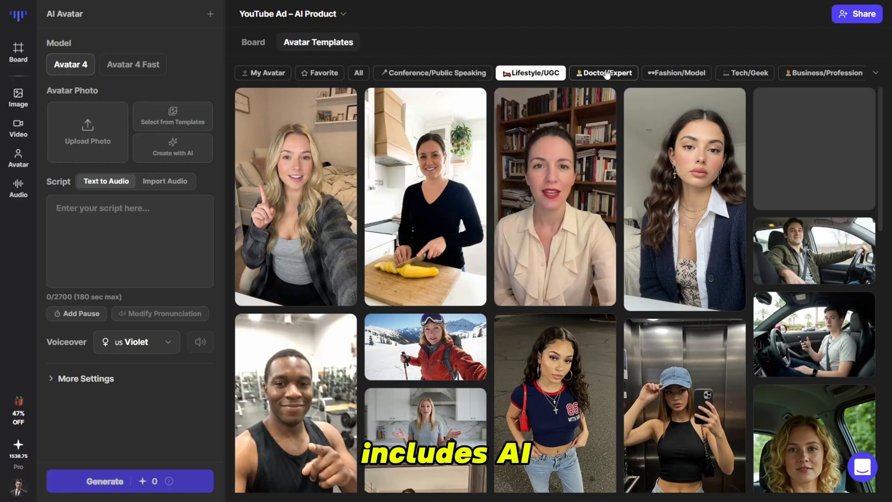
pyautogui.click(607, 75)
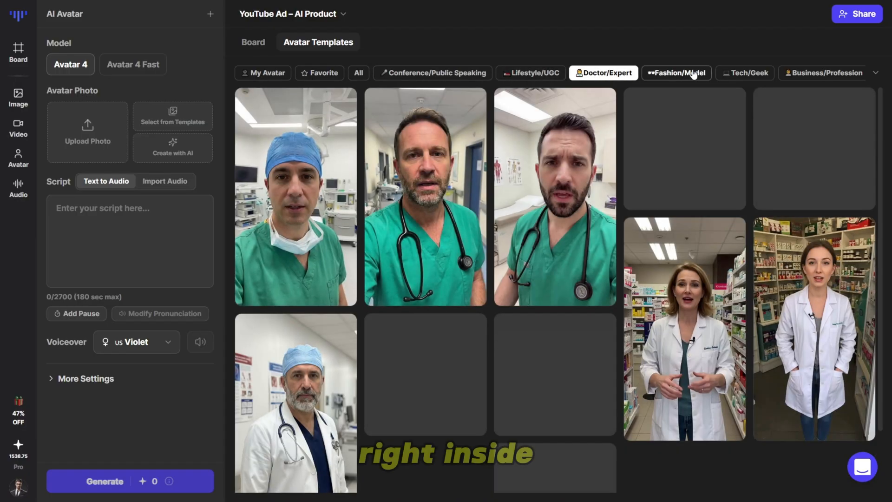
pyautogui.click(694, 74)
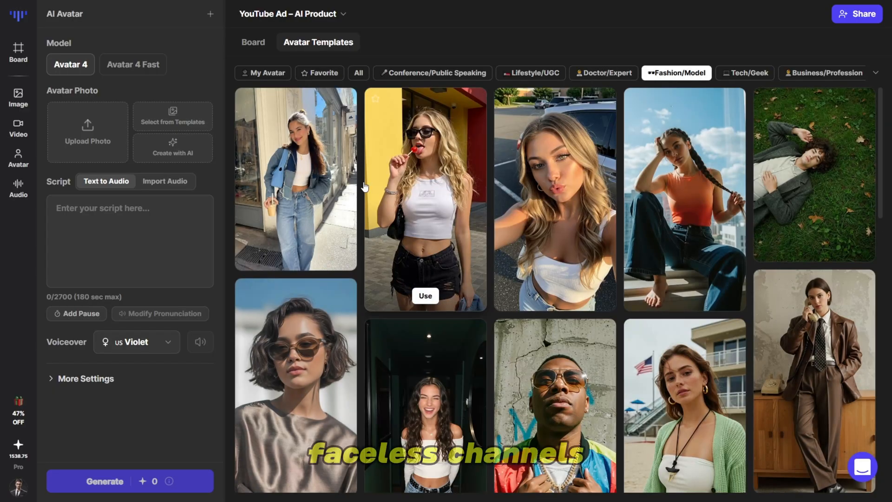
# Step: Open the Product Avatar tool to view its avatar templates
pyautogui.moveTo(17, 159)
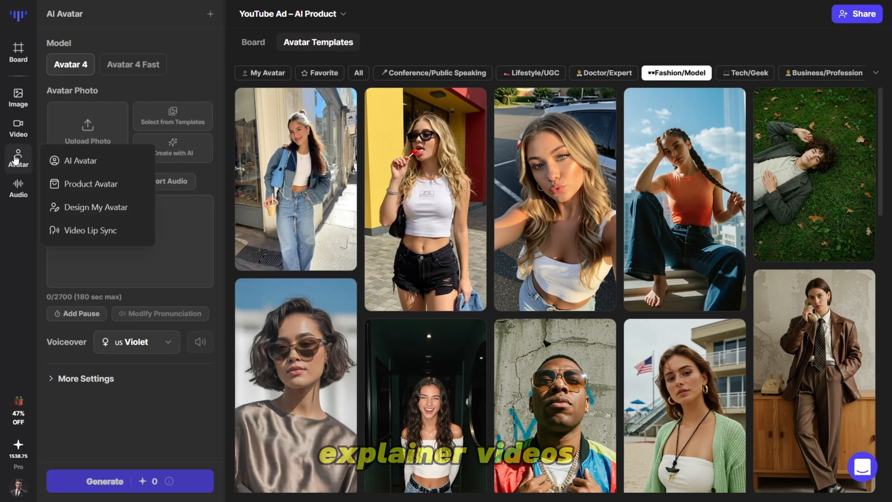
pyautogui.click(91, 184)
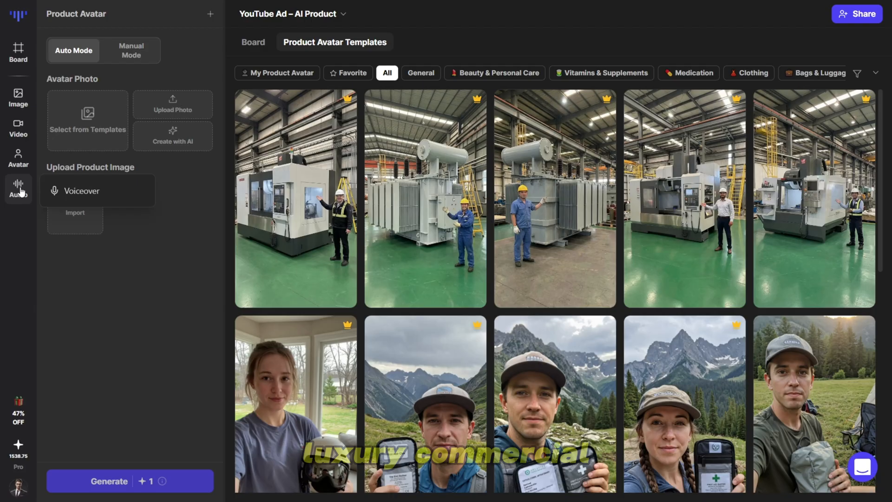
# Step: Open the voice library of the Voiceover tool and look through its custom voices, public voices and supported languages
pyautogui.click(18, 188)
pyautogui.click(146, 241)
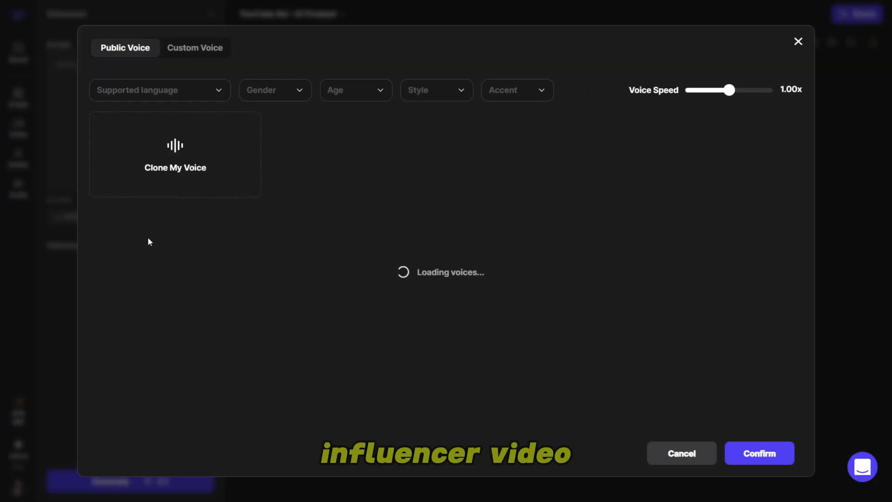
pyautogui.click(189, 50)
pyautogui.click(138, 54)
pyautogui.click(150, 94)
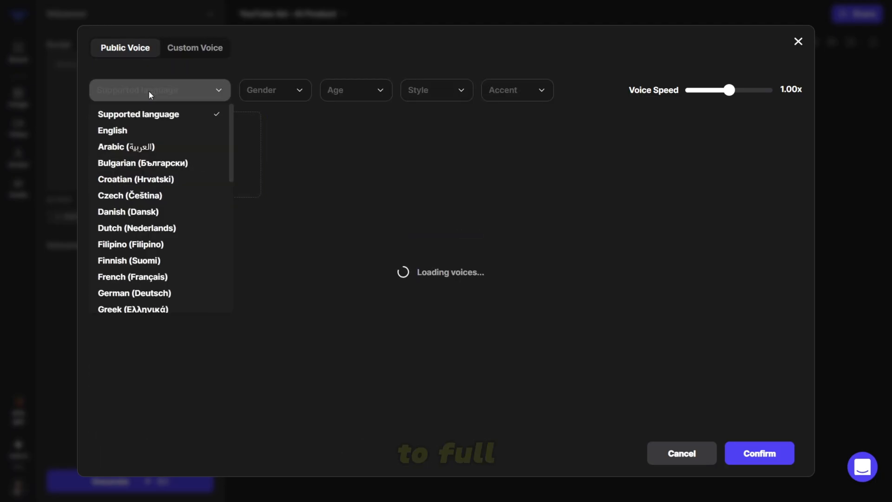
pyautogui.scroll(-5, 149, 250)
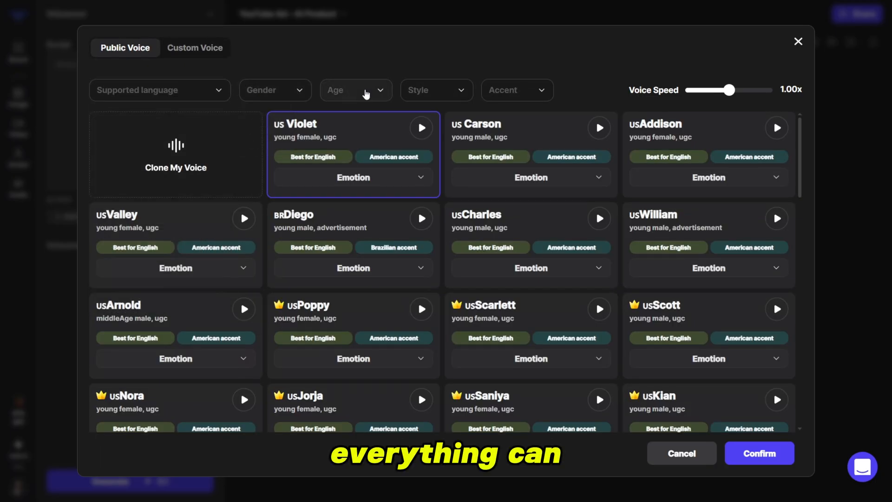
# Step: Check the accent filter options, select the Brazilian-accent voice Diego and close the voice library
pyautogui.click(539, 90)
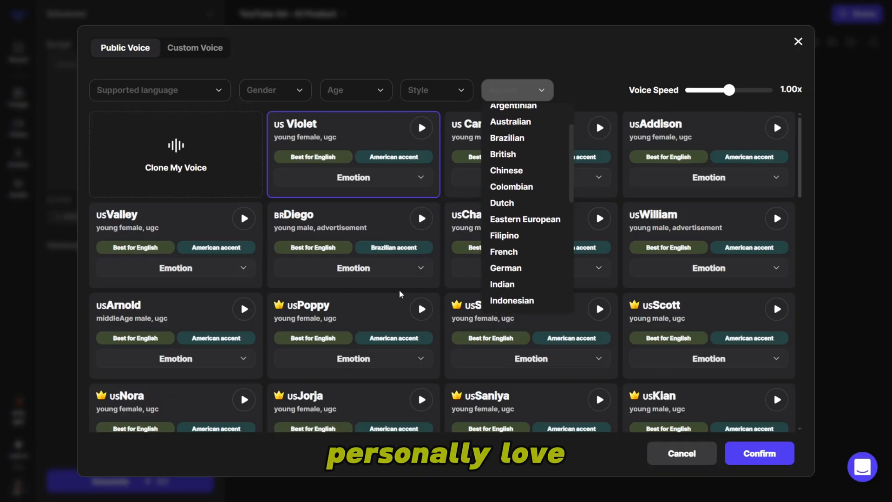
pyautogui.click(385, 243)
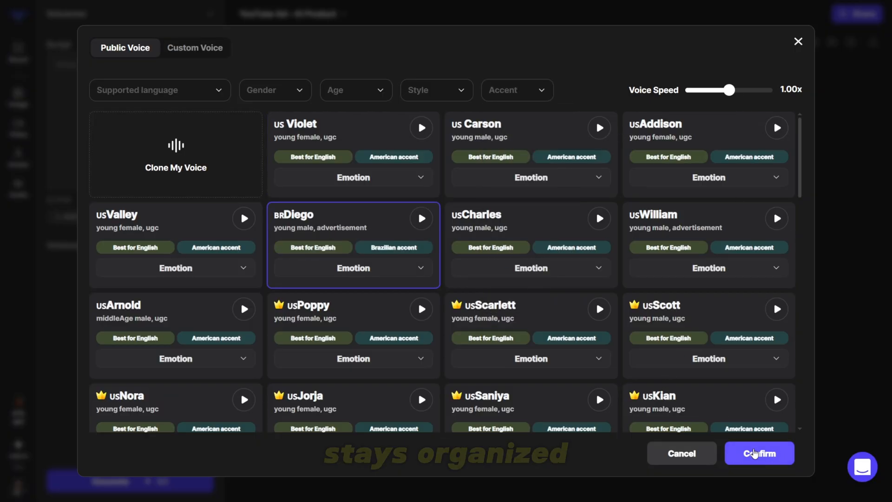
pyautogui.click(792, 43)
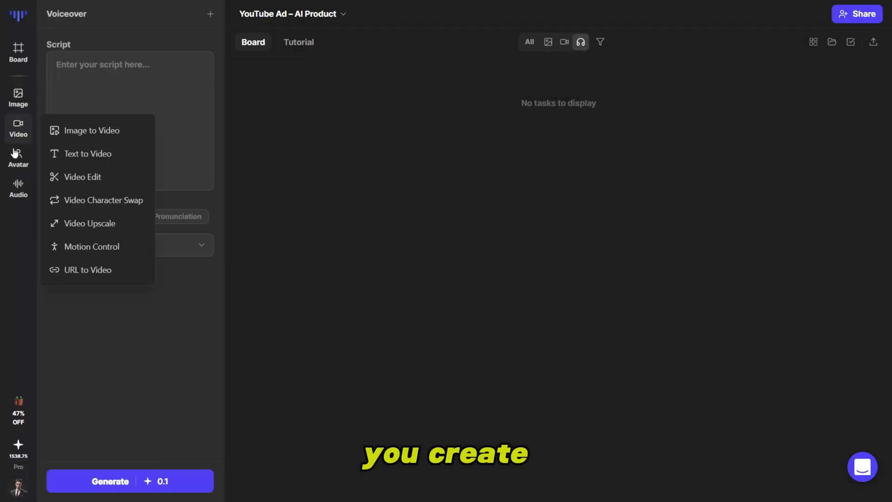
pyautogui.moveTo(18, 157)
pyautogui.moveTo(23, 138)
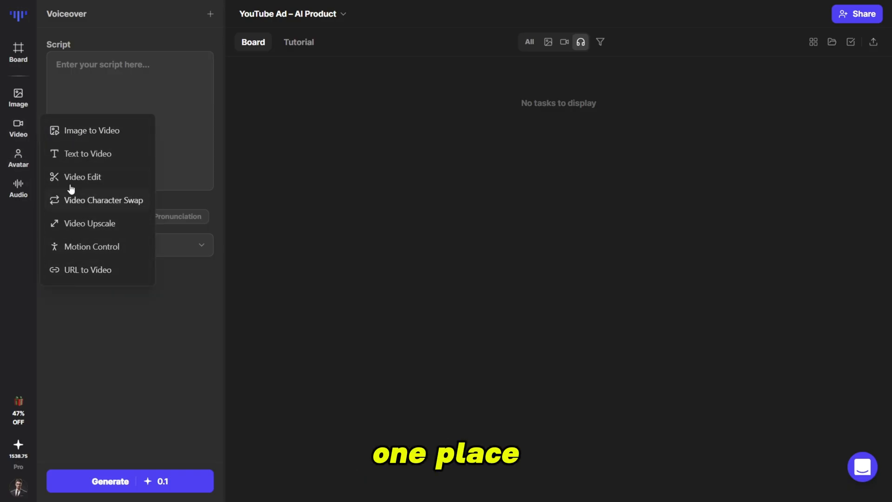
pyautogui.moveTo(13, 100)
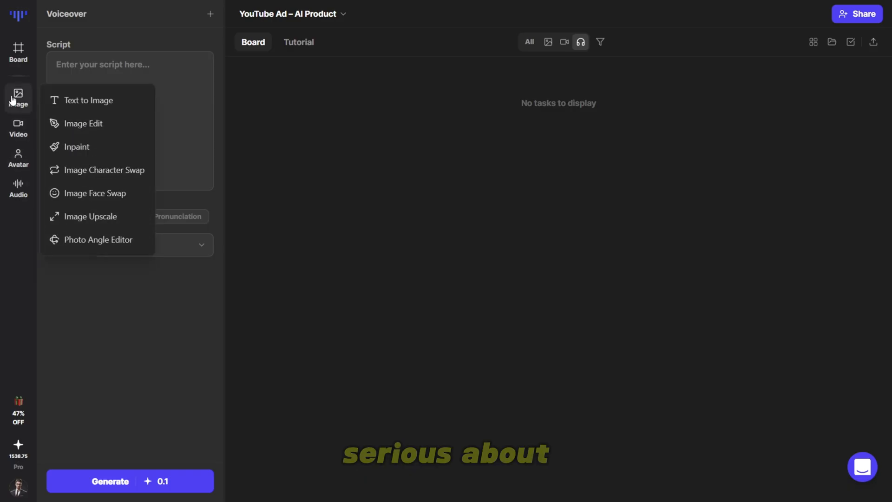
# Step: Return to the boards overview and delete the empty Untitled-260210 board
pyautogui.click(18, 51)
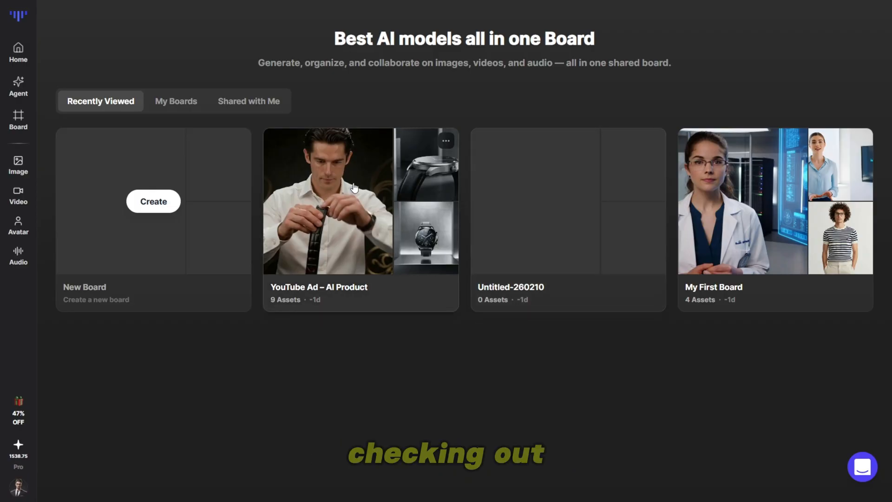
pyautogui.click(614, 185)
pyautogui.click(495, 298)
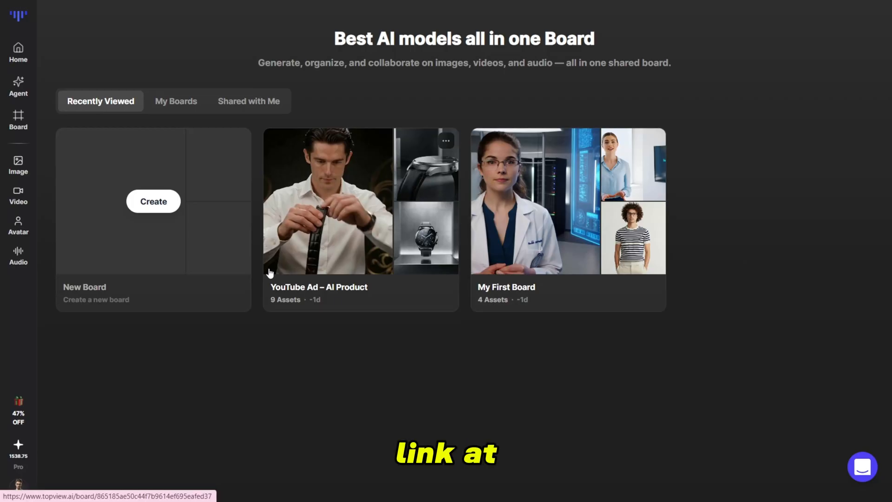
pyautogui.moveTo(27, 82)
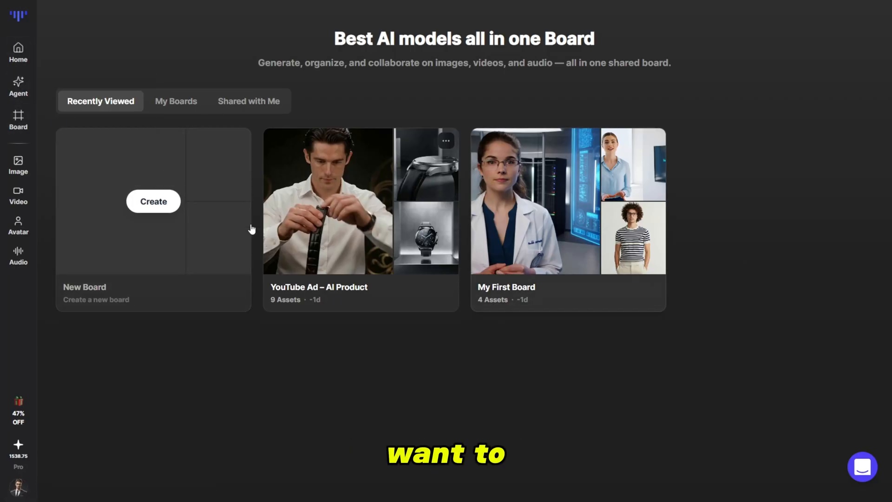